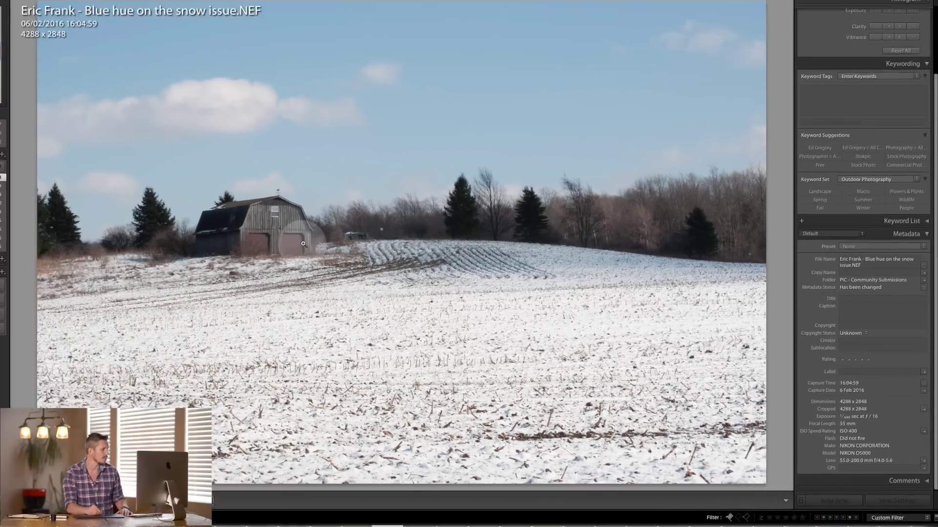
Examine the barn, the trees and the snowy furrows of the photo up close.
{"action": "left_click", "coordinate": [113, 191]}
{"action": "left_click_drag", "start_coordinate": [332, 277], "coordinate": [483, 297]}
{"action": "left_click_drag", "start_coordinate": [288, 300], "coordinate": [423, 281]}
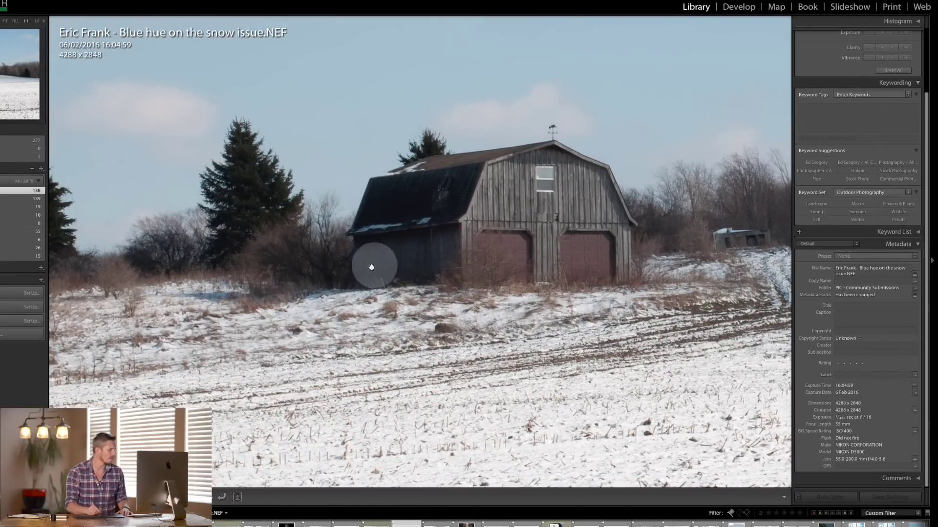
{"action": "left_click_drag", "start_coordinate": [314, 208], "coordinate": [393, 245]}
{"action": "left_click_drag", "start_coordinate": [490, 245], "coordinate": [336, 253]}
{"action": "left_click", "coordinate": [336, 253]}
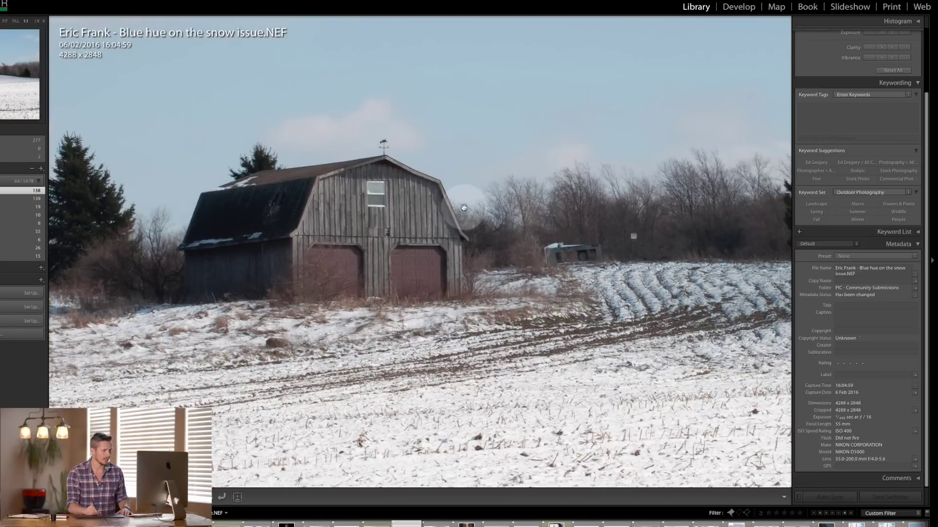
{"action": "key", "text": "g"}
{"action": "double_click", "coordinate": [367, 368]}
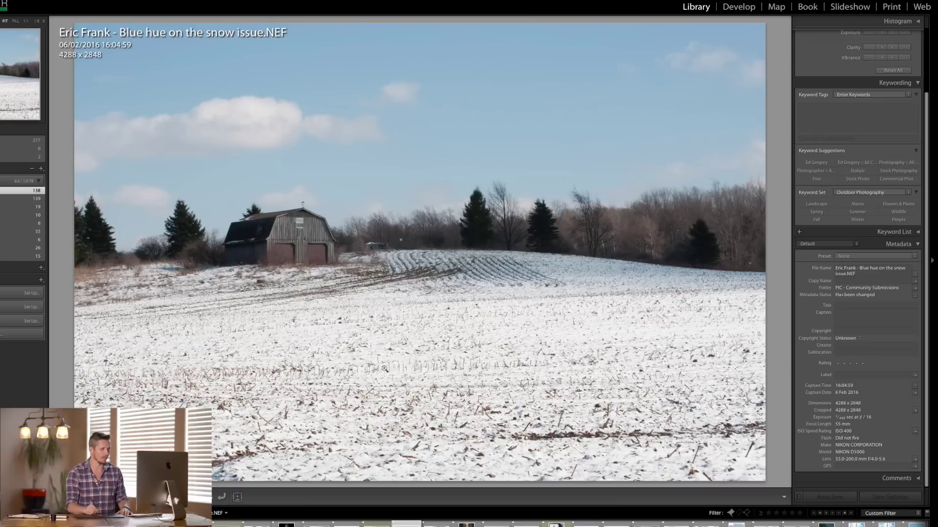
Open the barn photo in the Develop module and raise its exposure to +0.70.
{"action": "left_click", "coordinate": [739, 7]}
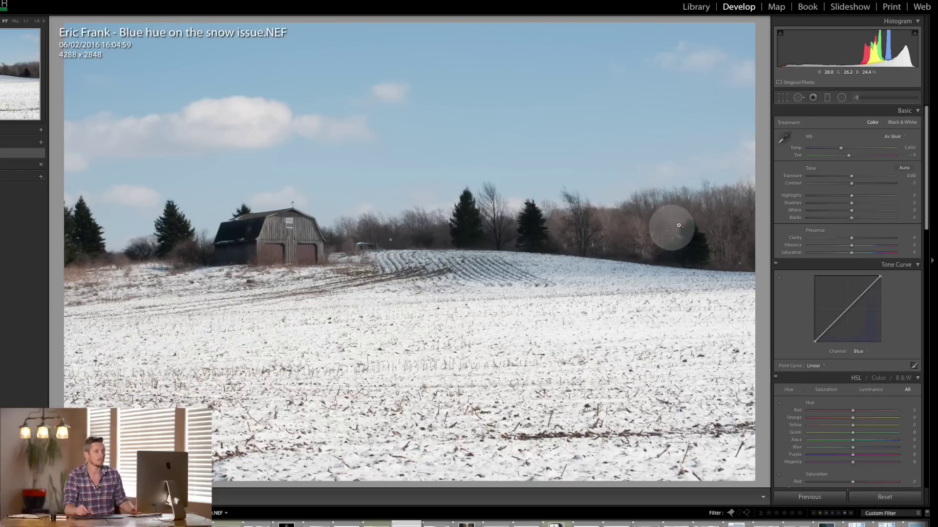
{"action": "key", "text": "z"}
{"action": "key", "text": "z"}
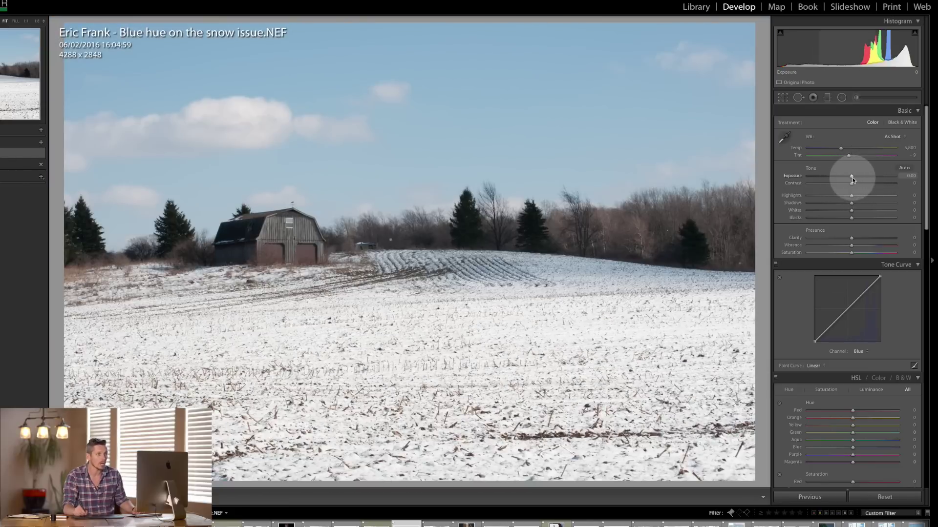
{"action": "mouse_move", "coordinate": [852, 177]}
{"action": "left_mouse_down"}
{"action": "mouse_move", "coordinate": [839, 178]}
{"action": "mouse_move", "coordinate": [879, 177]}
{"action": "mouse_move", "coordinate": [859, 179]}
{"action": "mouse_move", "coordinate": [868, 180]}
{"action": "left_mouse_up"}
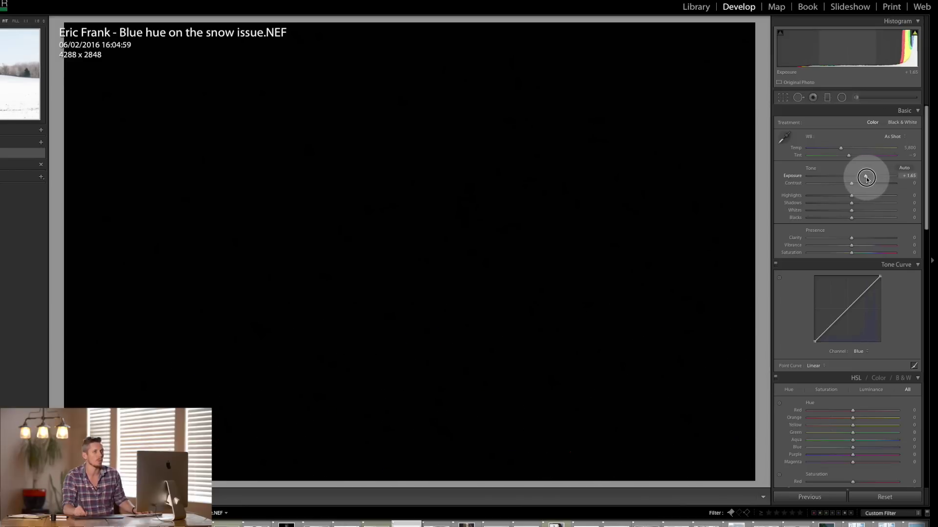
{"action": "left_click_drag", "start_coordinate": [866, 179], "coordinate": [863, 180]}
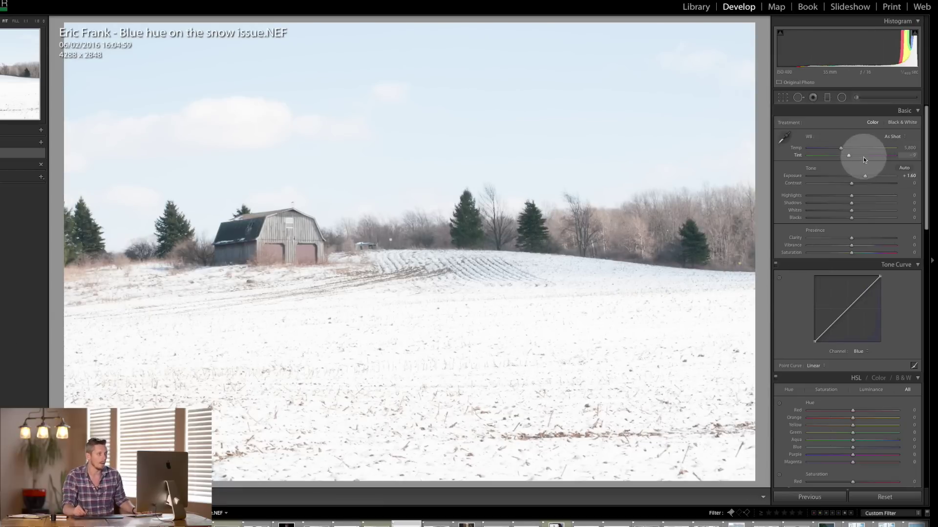
{"action": "mouse_move", "coordinate": [865, 175]}
{"action": "left_mouse_down"}
{"action": "mouse_move", "coordinate": [796, 184]}
{"action": "mouse_move", "coordinate": [855, 177]}
{"action": "left_mouse_up"}
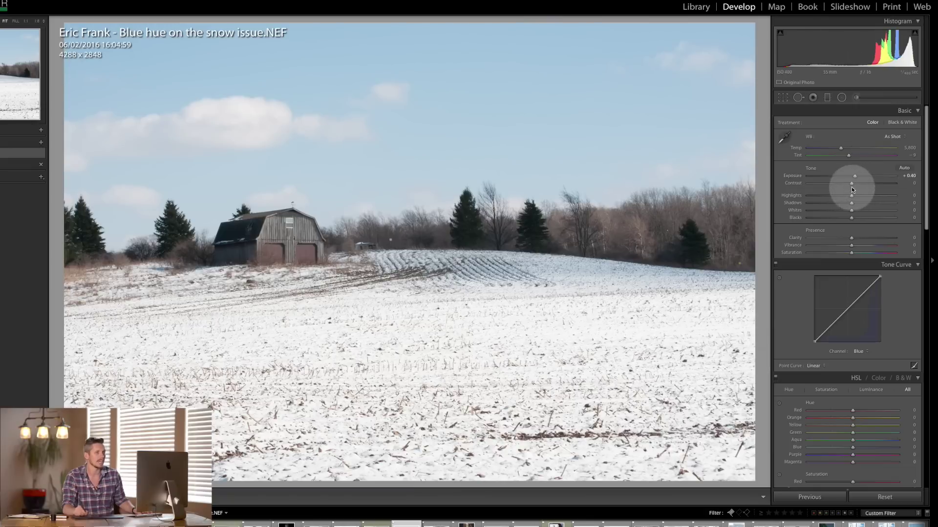
{"action": "left_click_drag", "start_coordinate": [853, 178], "coordinate": [857, 177]}
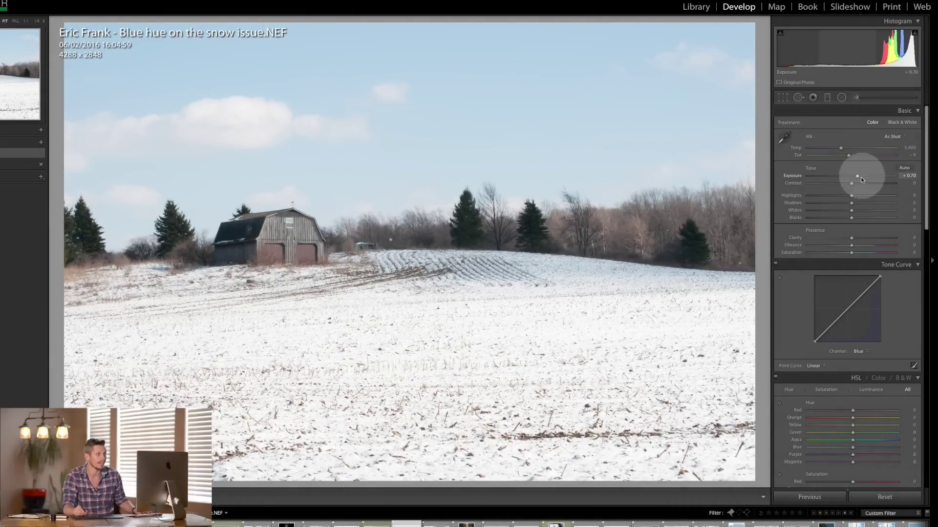
Set Highlights to -20, Shadows to +27, Blacks to -23 and Contrast to +9, and compare with the original.
{"action": "left_click_drag", "start_coordinate": [852, 196], "coordinate": [842, 200]}
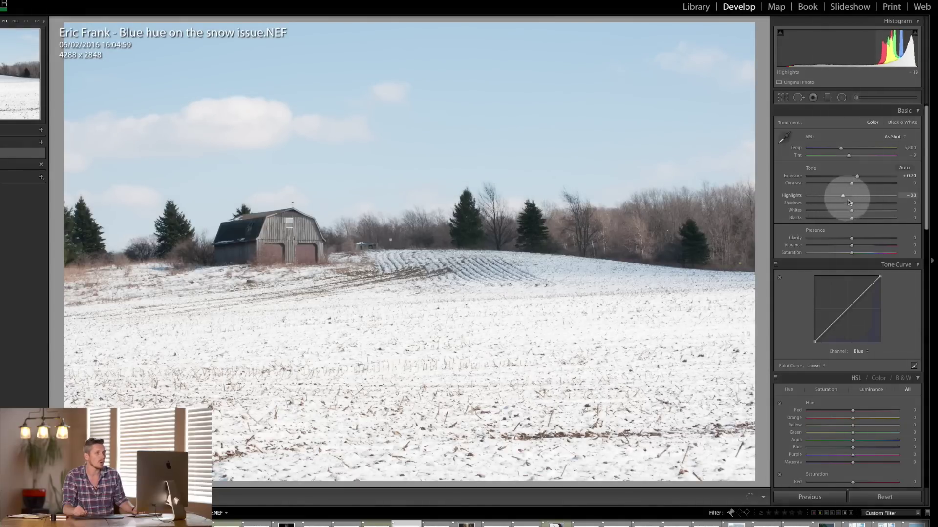
{"action": "left_click_drag", "start_coordinate": [851, 203], "coordinate": [856, 183]}
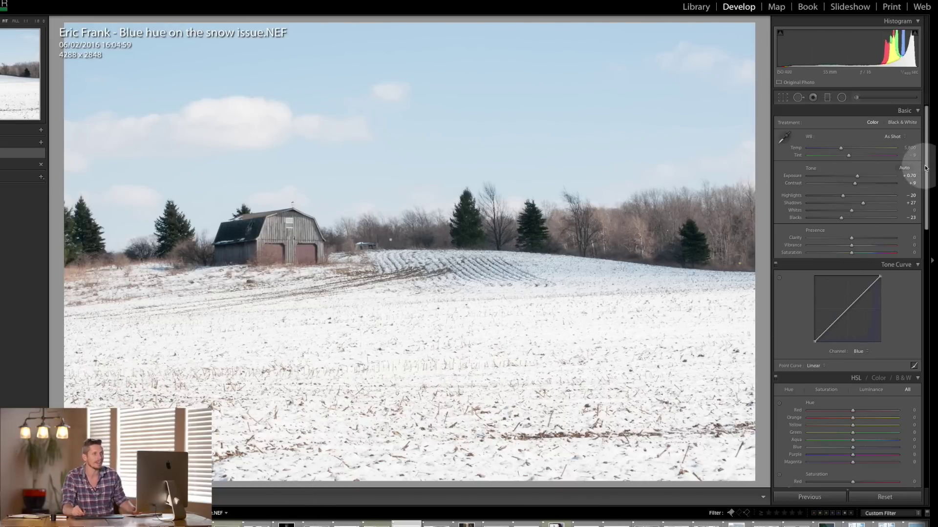
{"action": "left_click_drag", "start_coordinate": [927, 165], "coordinate": [926, 170]}
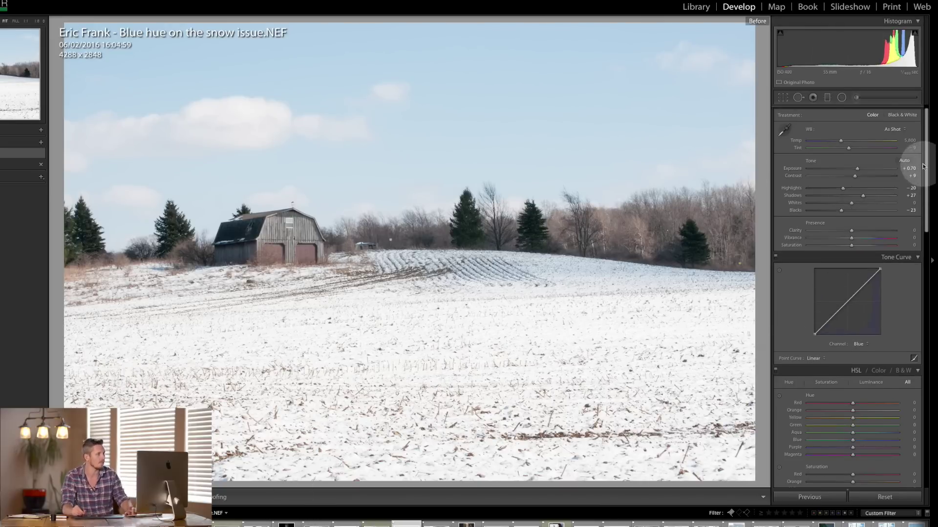
{"action": "key", "text": "backslash"}
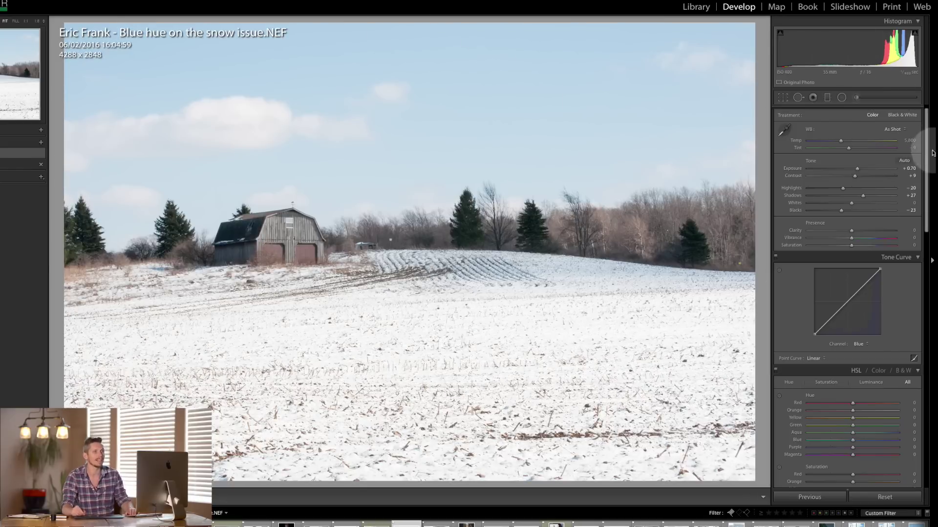
Darken the sky by lowering the luminance of Aqua to -60 and Blue to -54.
{"action": "left_click_drag", "start_coordinate": [926, 152], "coordinate": [921, 225]}
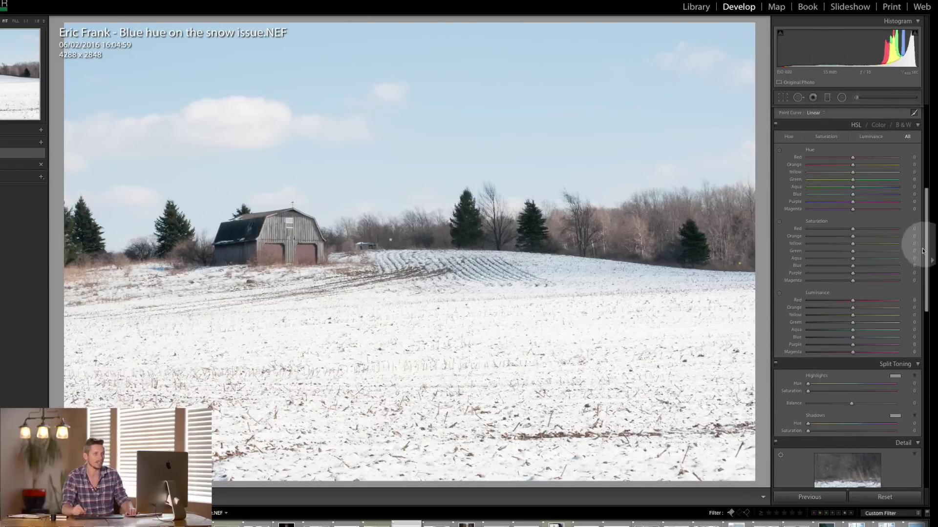
{"action": "left_click_drag", "start_coordinate": [853, 337], "coordinate": [824, 329]}
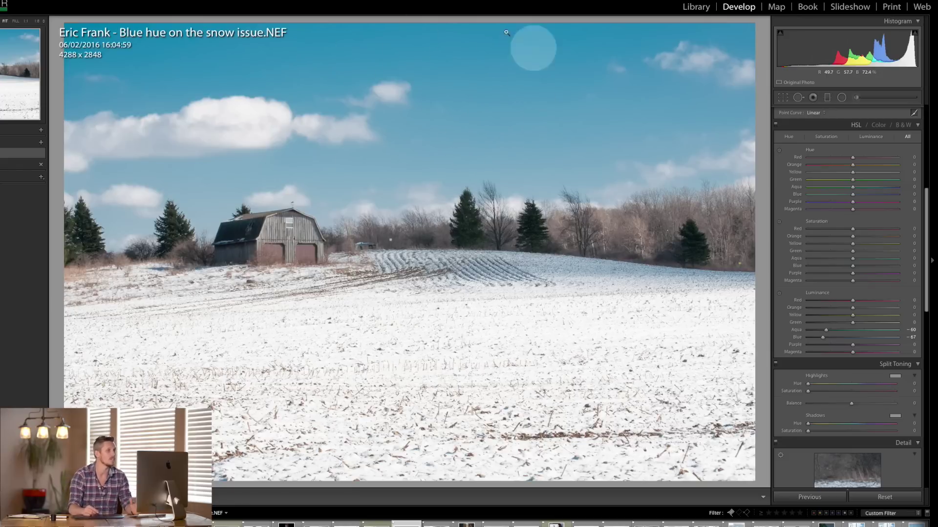
{"action": "mouse_move", "coordinate": [825, 338]}
{"action": "left_mouse_down"}
{"action": "mouse_move", "coordinate": [907, 331]}
{"action": "mouse_move", "coordinate": [838, 331]}
{"action": "mouse_move", "coordinate": [832, 340]}
{"action": "left_mouse_up"}
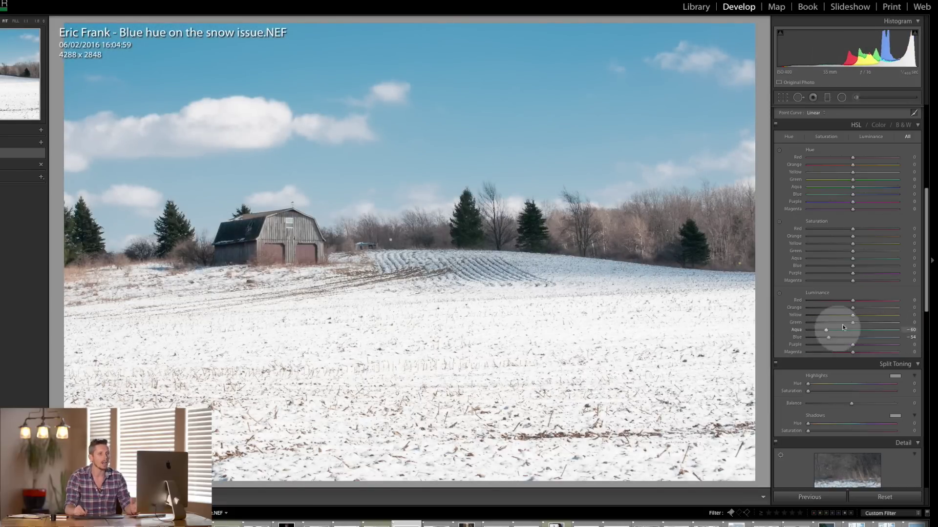
Set the luminance of Green to -26, Magenta to +8, Purple to +10, Orange to -4 and Red to -5.
{"action": "mouse_move", "coordinate": [854, 322]}
{"action": "left_mouse_down"}
{"action": "mouse_move", "coordinate": [840, 324]}
{"action": "mouse_move", "coordinate": [860, 300]}
{"action": "mouse_move", "coordinate": [858, 308]}
{"action": "left_mouse_up"}
{"action": "left_click_drag", "start_coordinate": [854, 352], "coordinate": [857, 352]}
{"action": "left_click_drag", "start_coordinate": [853, 344], "coordinate": [857, 344]}
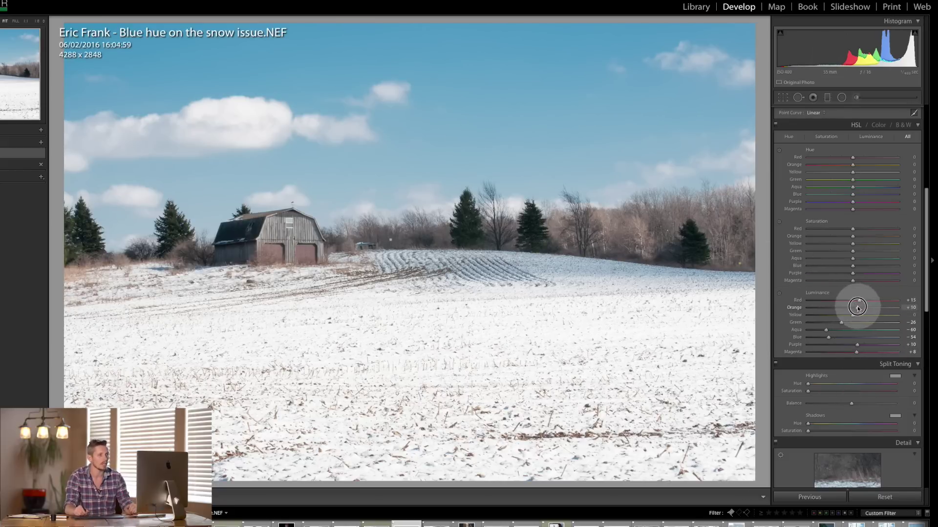
{"action": "left_click_drag", "start_coordinate": [858, 308], "coordinate": [823, 308]}
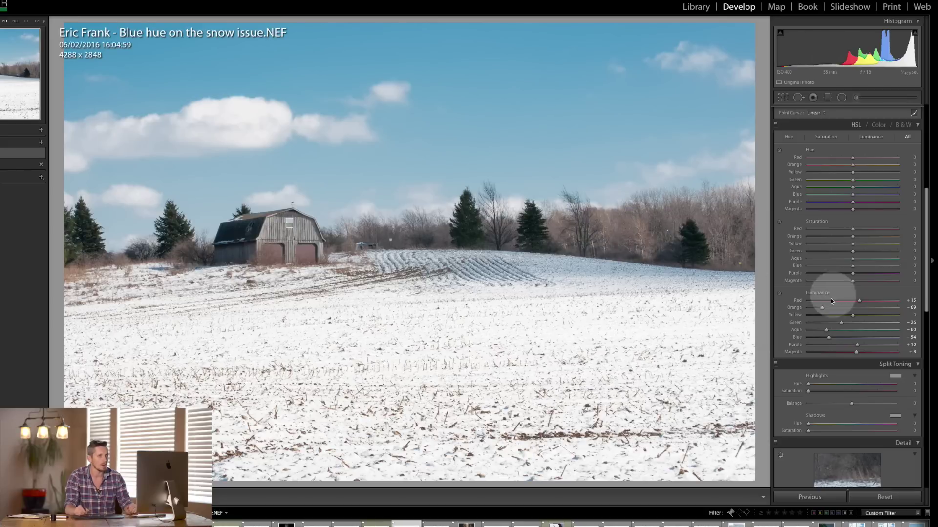
{"action": "mouse_move", "coordinate": [860, 301]}
{"action": "left_mouse_down"}
{"action": "mouse_move", "coordinate": [818, 300]}
{"action": "mouse_move", "coordinate": [857, 304]}
{"action": "mouse_move", "coordinate": [853, 288]}
{"action": "left_mouse_up"}
Raise the saturation of Red to +33, Orange +48, Yellow +51, Green +19, Aqua +21 and Blue +13, and compare before and after.
{"action": "left_click_drag", "start_coordinate": [853, 229], "coordinate": [878, 243]}
{"action": "left_click_drag", "start_coordinate": [617, 236], "coordinate": [576, 230]}
{"action": "left_click_drag", "start_coordinate": [879, 237], "coordinate": [858, 265]}
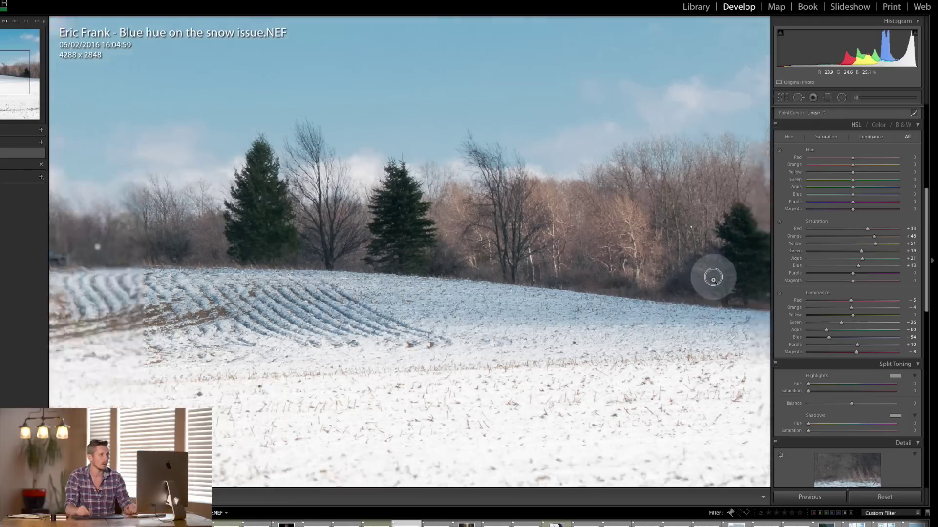
{"action": "left_click", "coordinate": [717, 274]}
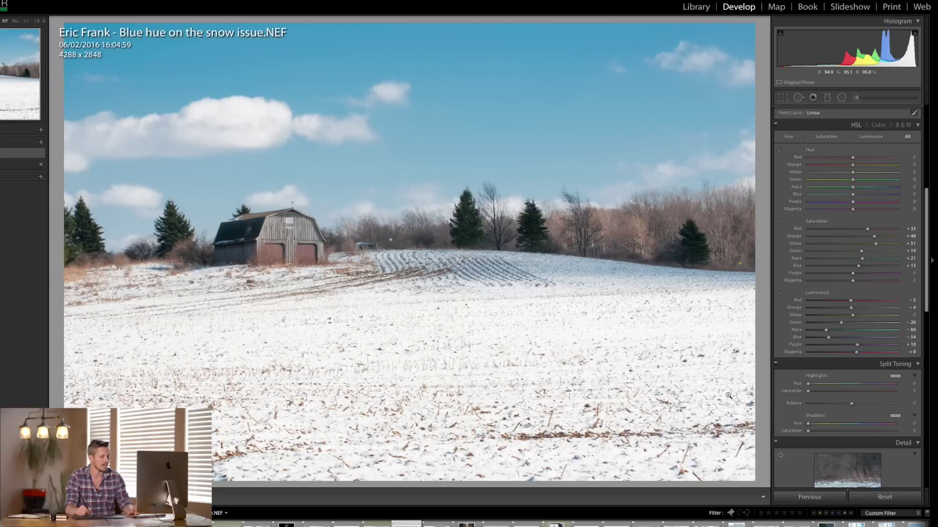
{"action": "key", "text": "backslash"}
{"action": "key", "text": "backslash"}
{"action": "key", "text": "backslash"}
{"action": "key", "text": "backslash"}
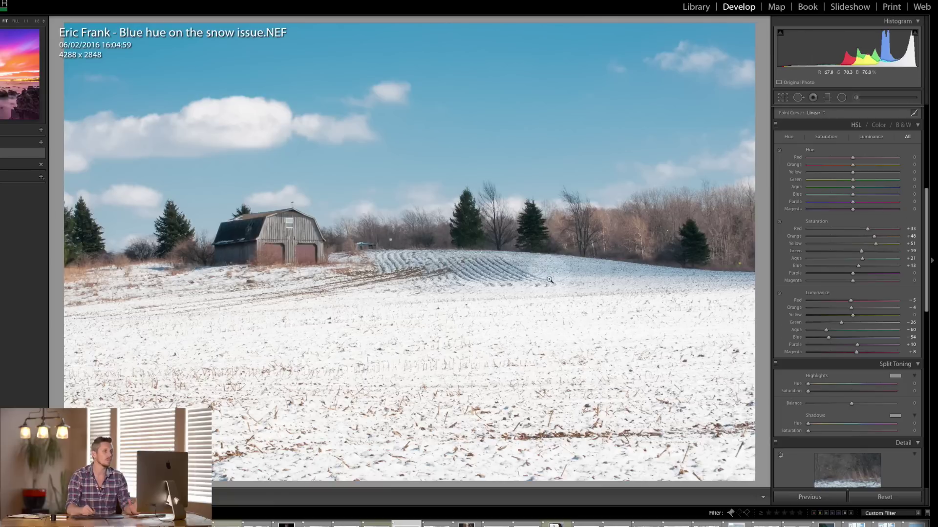
Split-tone the shadows with hue 18 and saturation 24, and check the snow furrows and the whole photo against the original.
{"action": "left_click_drag", "start_coordinate": [928, 215], "coordinate": [926, 269]}
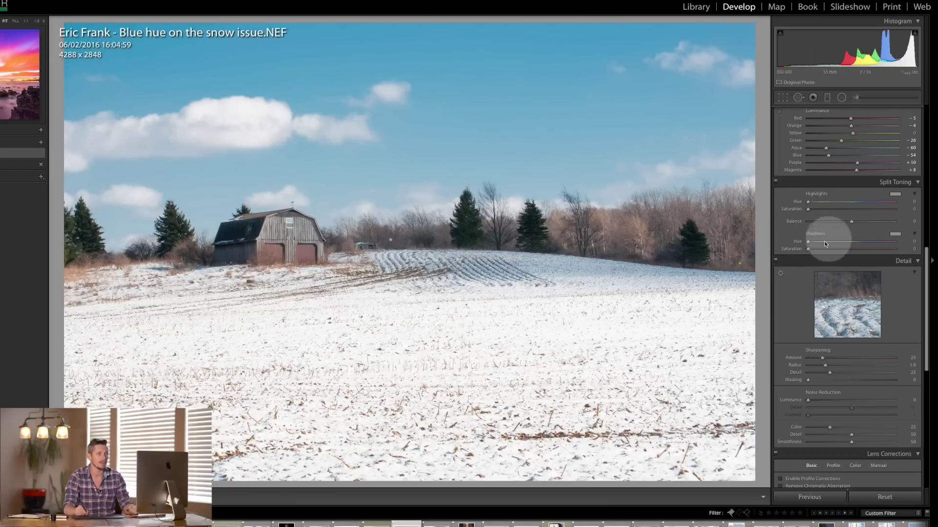
{"action": "mouse_move", "coordinate": [808, 249]}
{"action": "left_mouse_down"}
{"action": "mouse_move", "coordinate": [862, 240]}
{"action": "mouse_move", "coordinate": [816, 243]}
{"action": "left_mouse_up"}
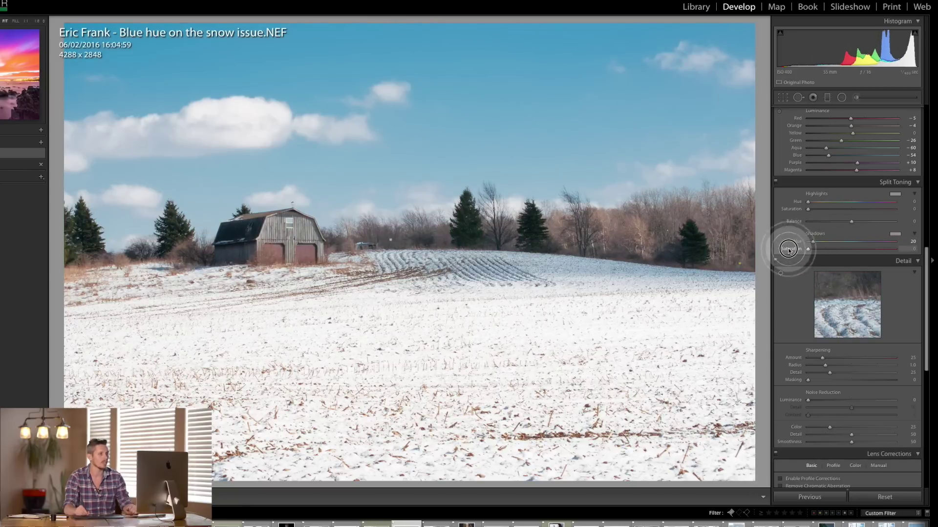
{"action": "mouse_move", "coordinate": [820, 248]}
{"action": "left_mouse_down"}
{"action": "mouse_move", "coordinate": [840, 249]}
{"action": "mouse_move", "coordinate": [831, 249]}
{"action": "left_mouse_up"}
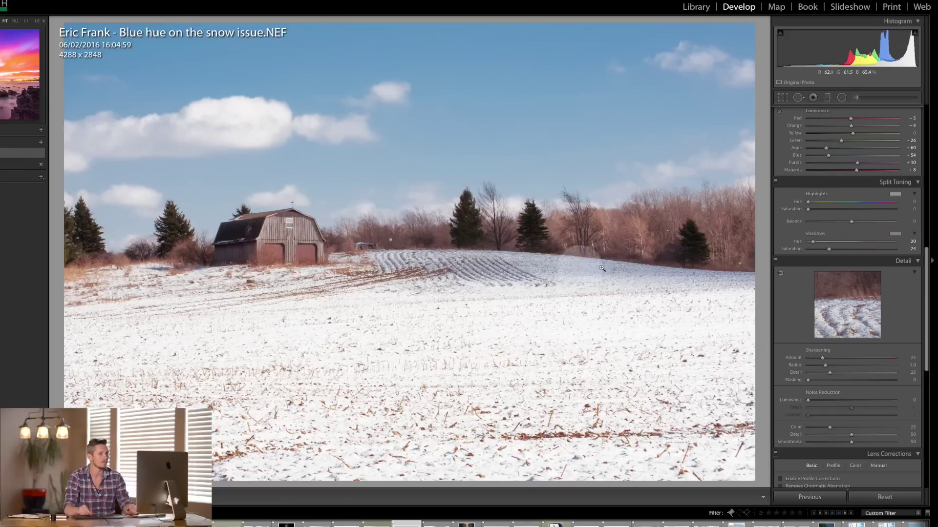
{"action": "left_click", "coordinate": [804, 250]}
{"action": "left_click_drag", "start_coordinate": [818, 243], "coordinate": [814, 244]}
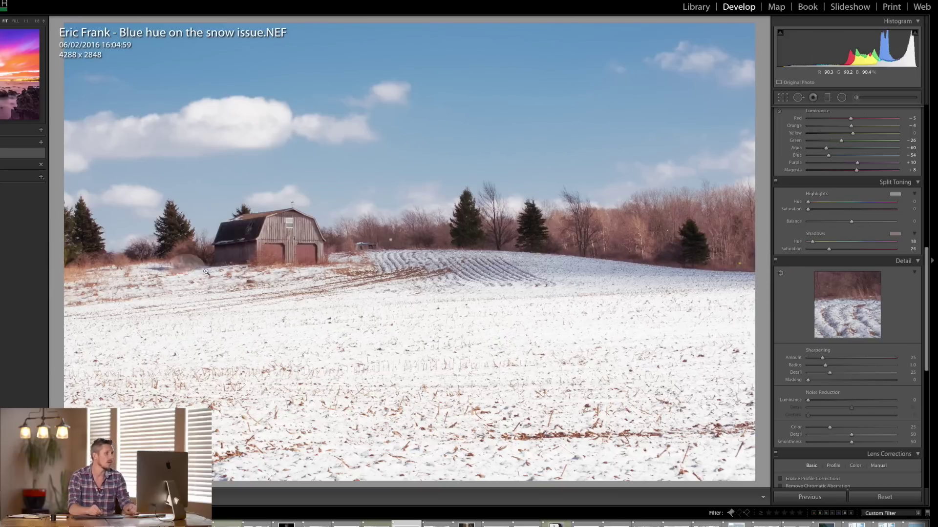
{"action": "left_click", "coordinate": [407, 522]}
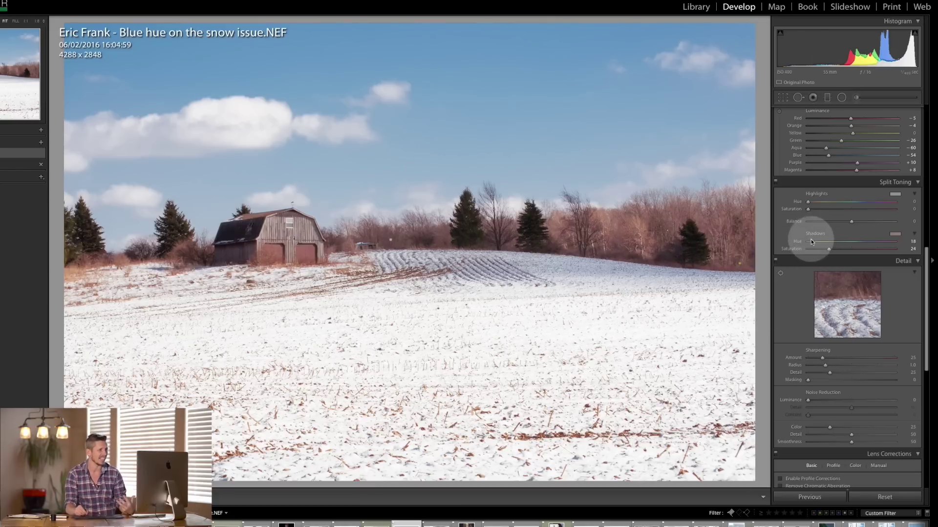
{"action": "key", "text": "backslash"}
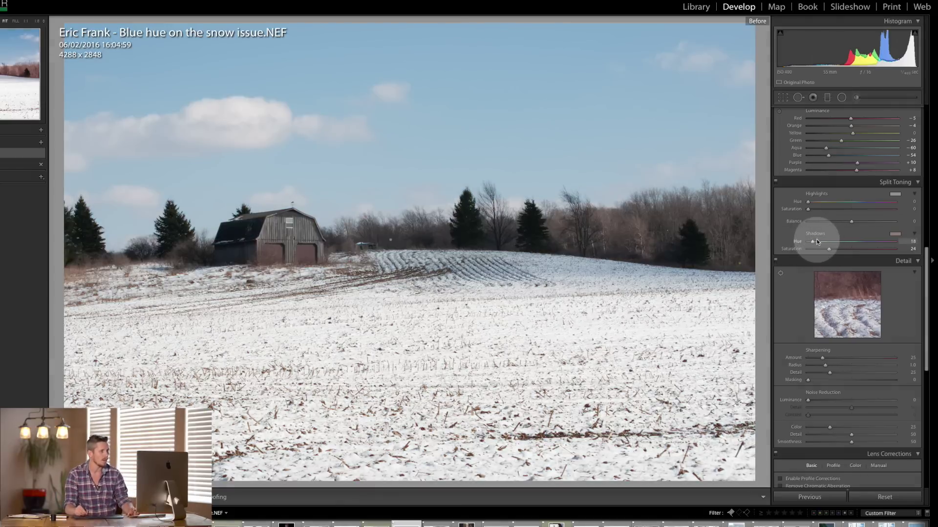
{"action": "key", "text": "backslash"}
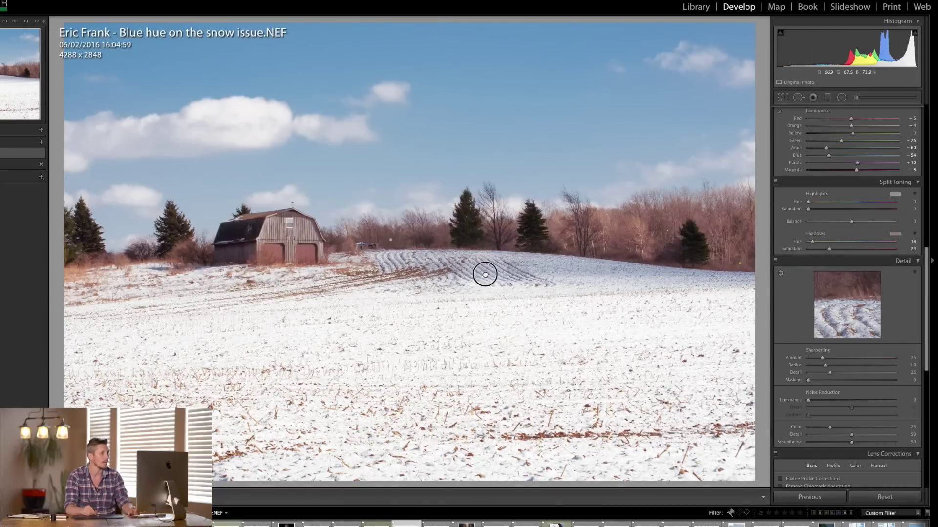
{"action": "left_click", "coordinate": [484, 275]}
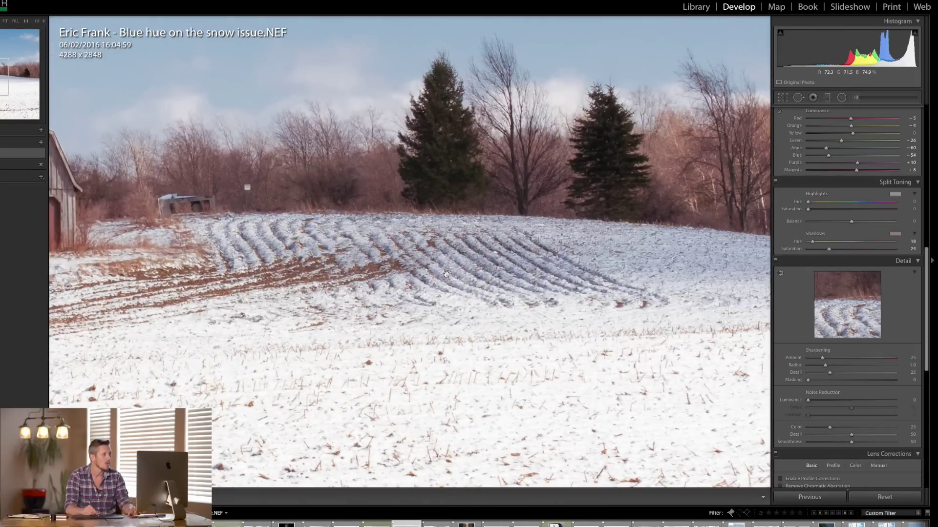
{"action": "left_click", "coordinate": [423, 270]}
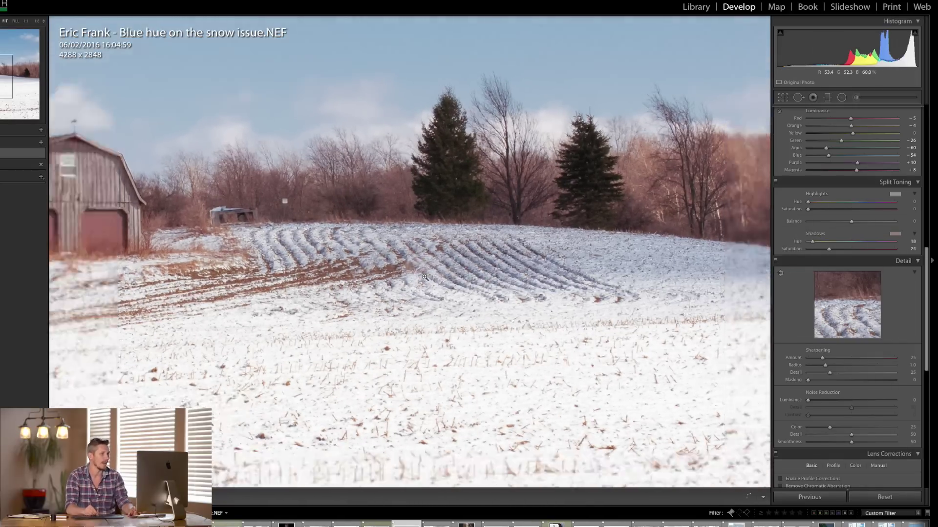
Paint over the blue furrows beside the barn using an adjustment brush with saturation -48, a pale warm colour tint and size 8.
{"action": "left_click", "coordinate": [858, 98]}
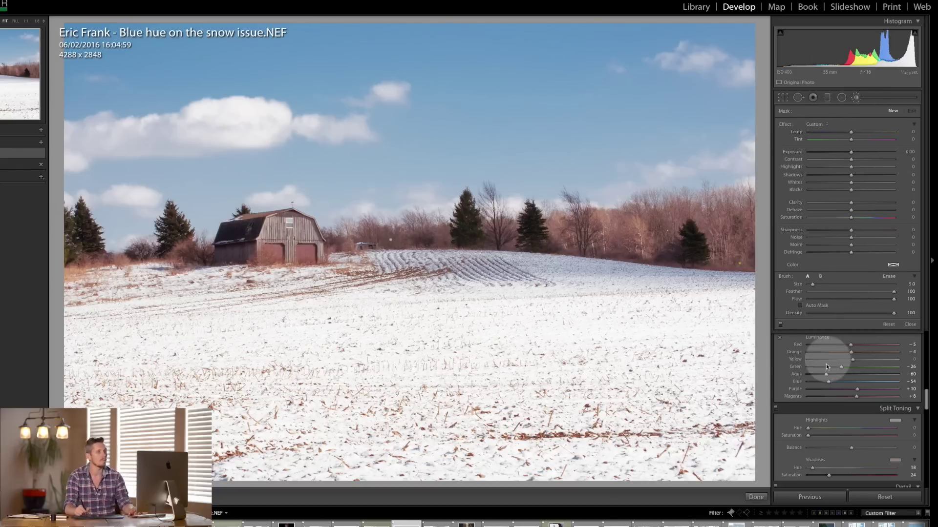
{"action": "left_click", "coordinate": [829, 218]}
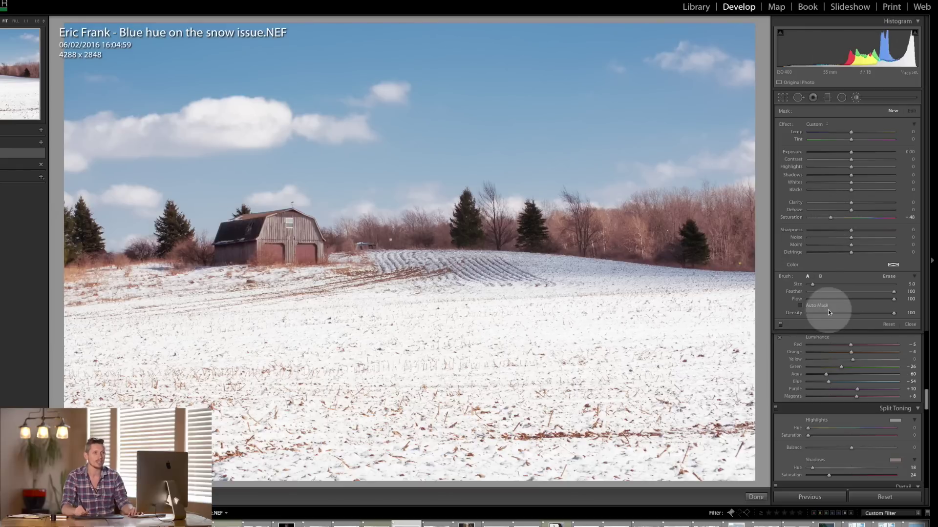
{"action": "left_click", "coordinate": [893, 265]}
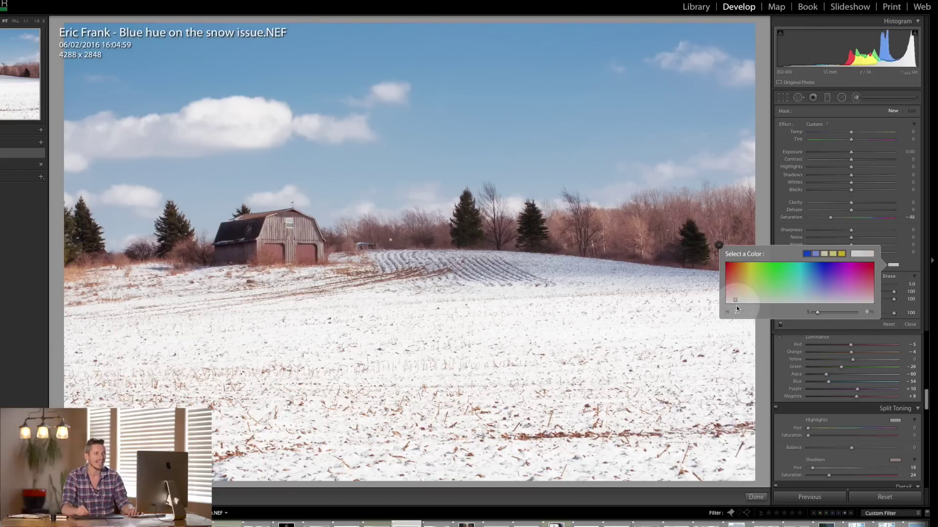
{"action": "left_click", "coordinate": [893, 264]}
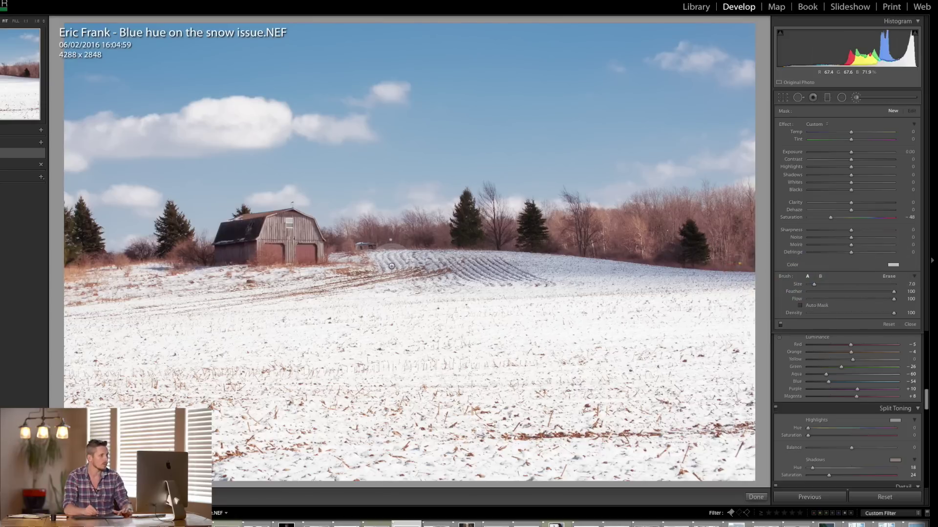
{"action": "key", "text": "bracketleft"}
{"action": "key", "text": "bracketleft"}
{"action": "mouse_move", "coordinate": [390, 262]}
{"action": "left_mouse_down"}
{"action": "mouse_move", "coordinate": [489, 260]}
{"action": "mouse_move", "coordinate": [447, 276]}
{"action": "mouse_move", "coordinate": [537, 276]}
{"action": "mouse_move", "coordinate": [426, 282]}
{"action": "mouse_move", "coordinate": [593, 269]}
{"action": "mouse_move", "coordinate": [479, 263]}
{"action": "left_mouse_up"}
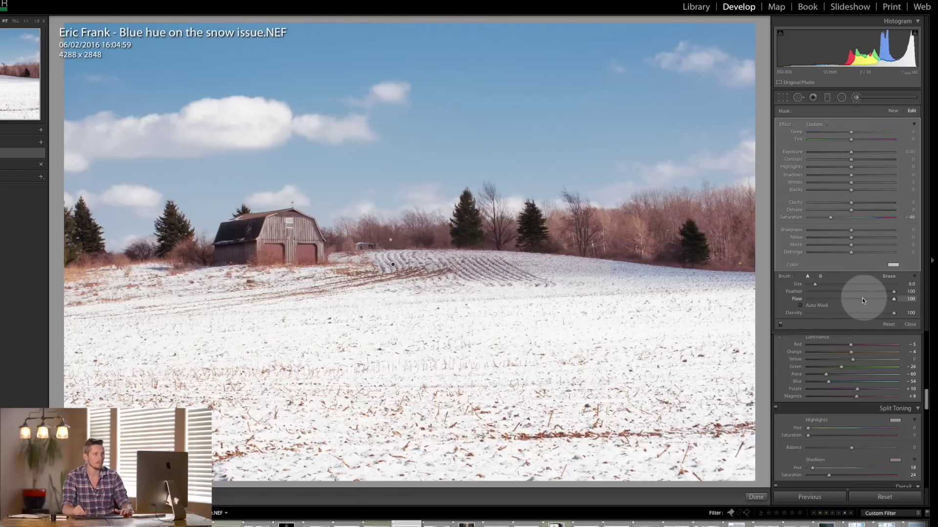
Lower the brush flow to 45 and density to 48, and paint over the bluish snow along the hill below the right-hand trees.
{"action": "left_click_drag", "start_coordinate": [851, 315], "coordinate": [846, 316]}
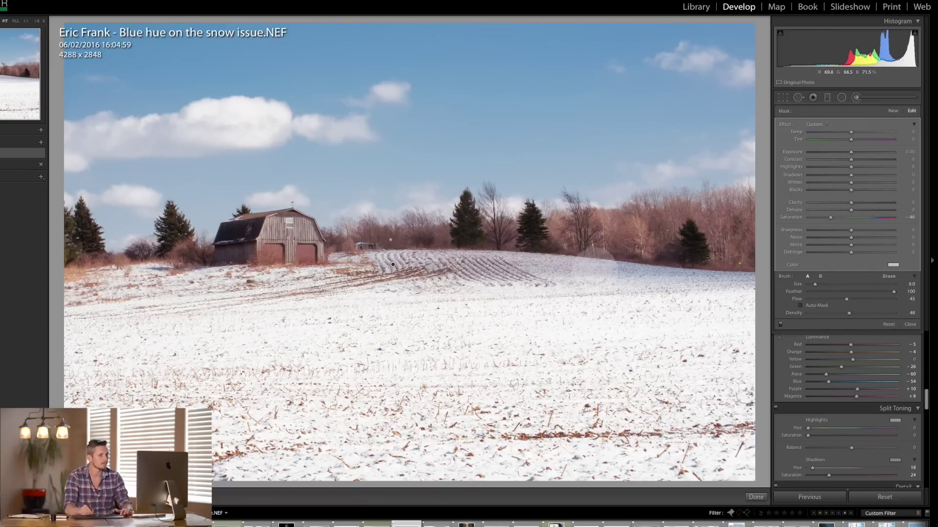
{"action": "mouse_move", "coordinate": [618, 273]}
{"action": "left_mouse_down"}
{"action": "mouse_move", "coordinate": [643, 275]}
{"action": "mouse_move", "coordinate": [609, 275]}
{"action": "mouse_move", "coordinate": [674, 277]}
{"action": "mouse_move", "coordinate": [654, 286]}
{"action": "left_mouse_up"}
{"action": "left_click_drag", "start_coordinate": [731, 290], "coordinate": [604, 268]}
{"action": "key", "text": "bracketleft"}
{"action": "key", "text": "bracketleft"}
{"action": "key", "text": "bracketleft"}
{"action": "key", "text": "bracketleft"}
{"action": "key", "text": "bracketleft"}
{"action": "key", "text": "bracketleft"}
Paint over the hilltop furrows again with brush flow 74 and size 8, and compare before and after.
{"action": "left_click_drag", "start_coordinate": [847, 299], "coordinate": [867, 299]}
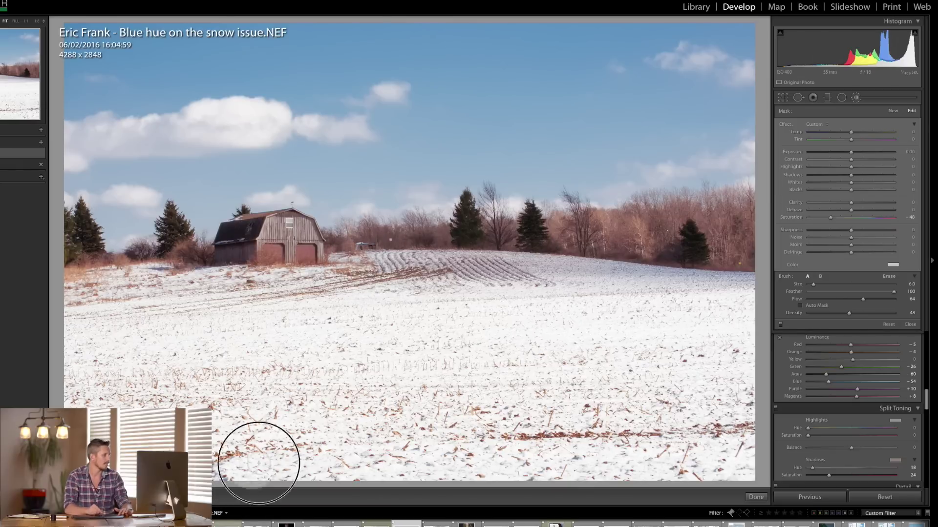
{"action": "left_click", "coordinate": [863, 302]}
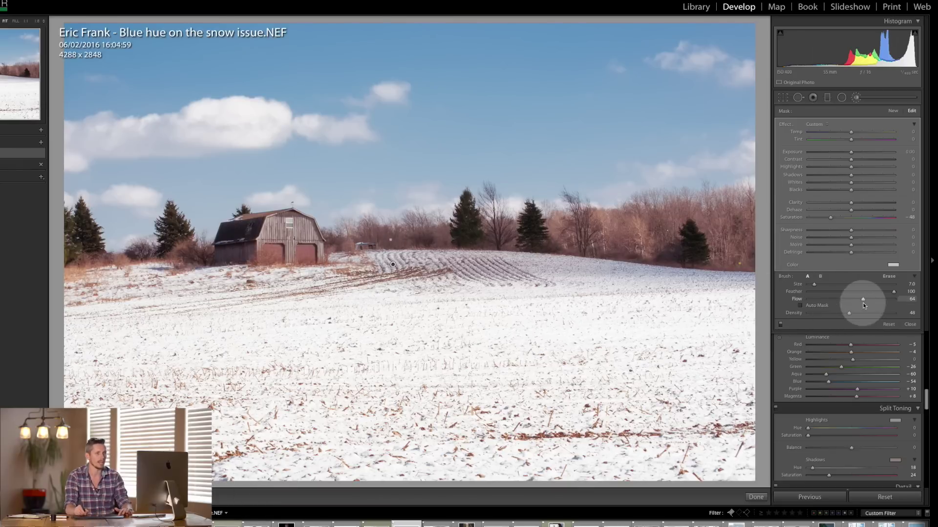
{"action": "key", "text": "]"}
{"action": "mouse_move", "coordinate": [499, 264]}
{"action": "left_mouse_down"}
{"action": "mouse_move", "coordinate": [495, 255]}
{"action": "mouse_move", "coordinate": [556, 274]}
{"action": "left_mouse_up"}
{"action": "left_click_drag", "start_coordinate": [426, 271], "coordinate": [429, 262]}
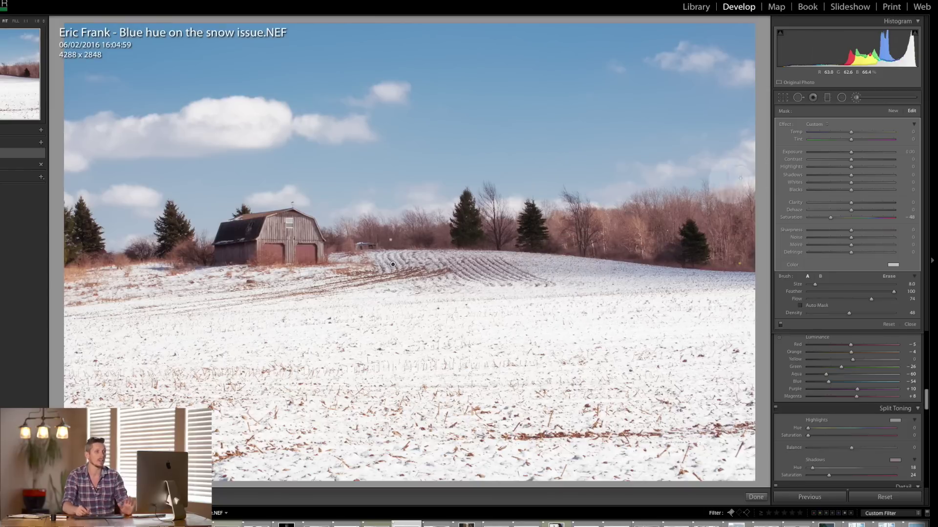
{"action": "key", "text": "backslash"}
{"action": "key", "text": "backslash"}
{"action": "key", "text": "backslash"}
{"action": "key", "text": "backslash"}
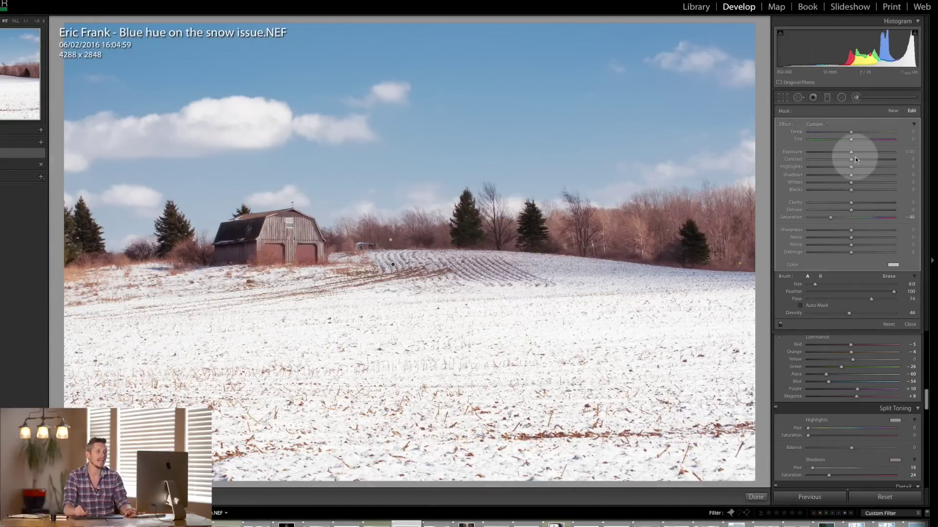
Set the furrow brush adjustment's highlights to 45 and saturation to -62, and reselect its pin.
{"action": "mouse_move", "coordinate": [856, 166]}
{"action": "left_mouse_down"}
{"action": "mouse_move", "coordinate": [879, 167]}
{"action": "mouse_move", "coordinate": [867, 169]}
{"action": "left_mouse_up"}
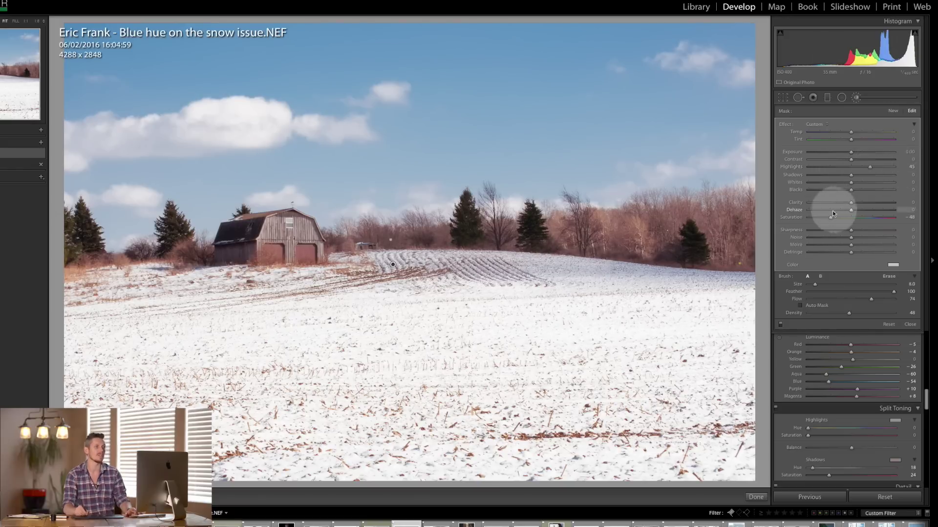
{"action": "left_click_drag", "start_coordinate": [828, 220], "coordinate": [824, 219]}
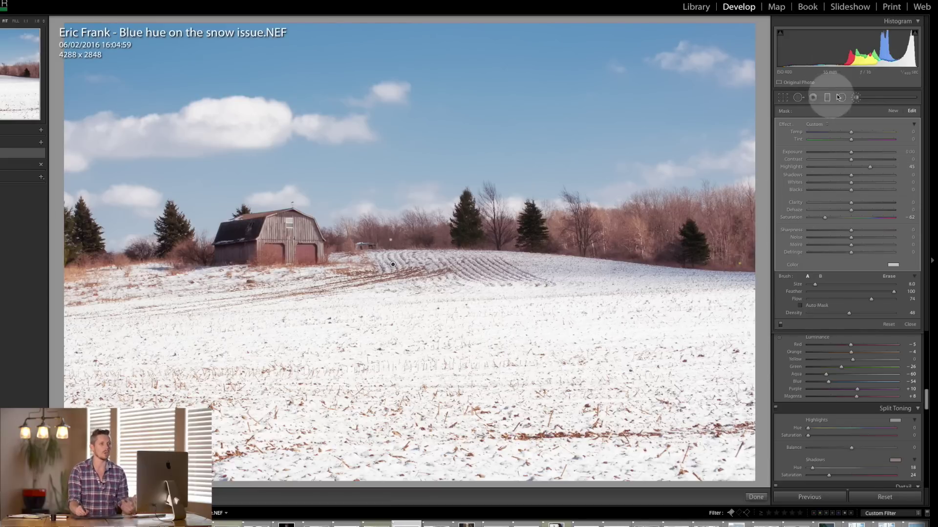
{"action": "scroll", "coordinate": [790, 151], "scroll_direction": "down", "scroll_amount": 8}
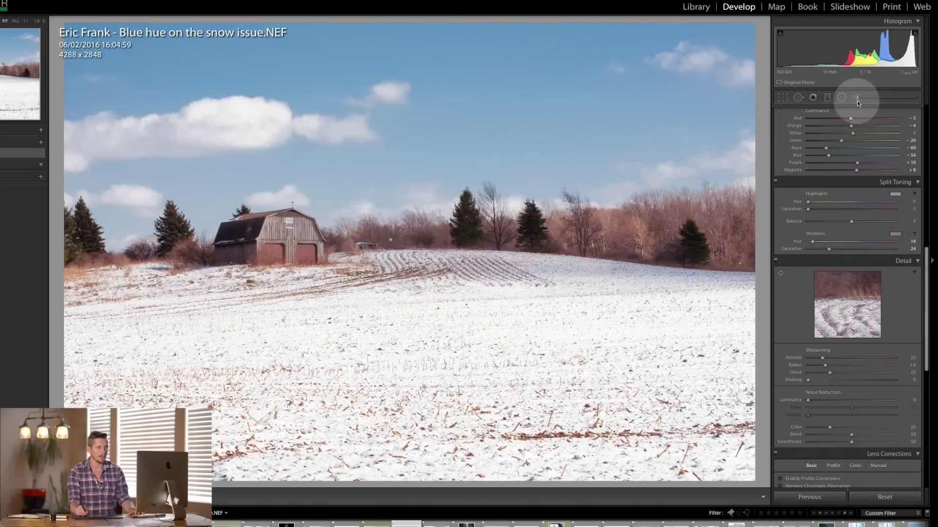
{"action": "left_click", "coordinate": [849, 101]}
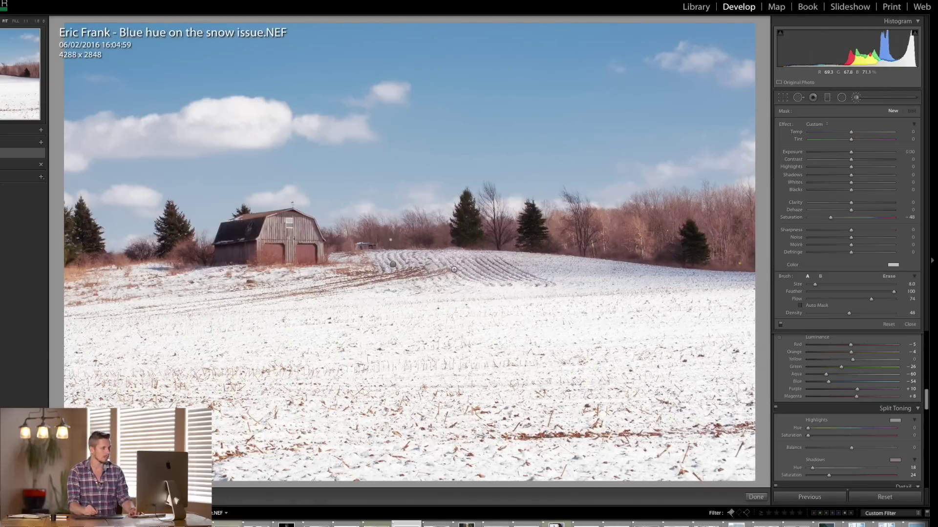
{"action": "left_click", "coordinate": [394, 266]}
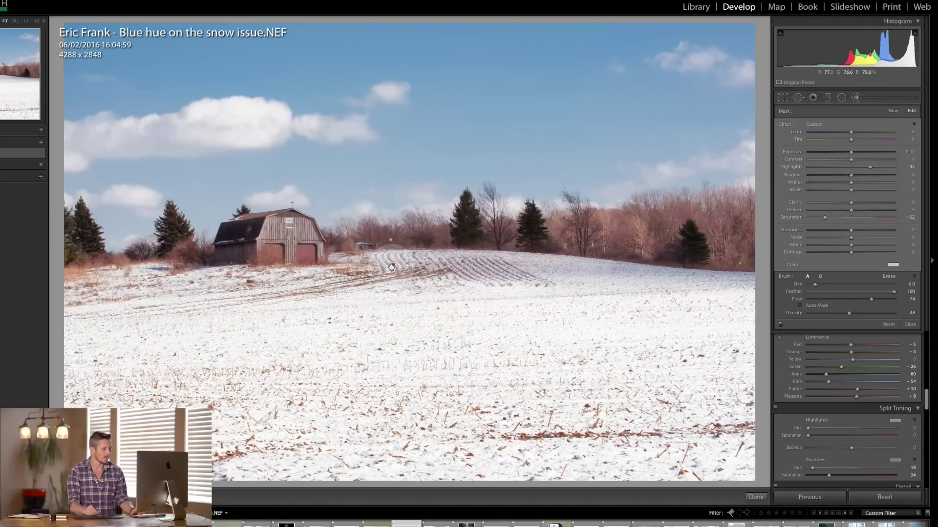
Show the mask overlay and extend the mask along the snow below the tree line toward the right edge of the photo.
{"action": "key", "text": "o"}
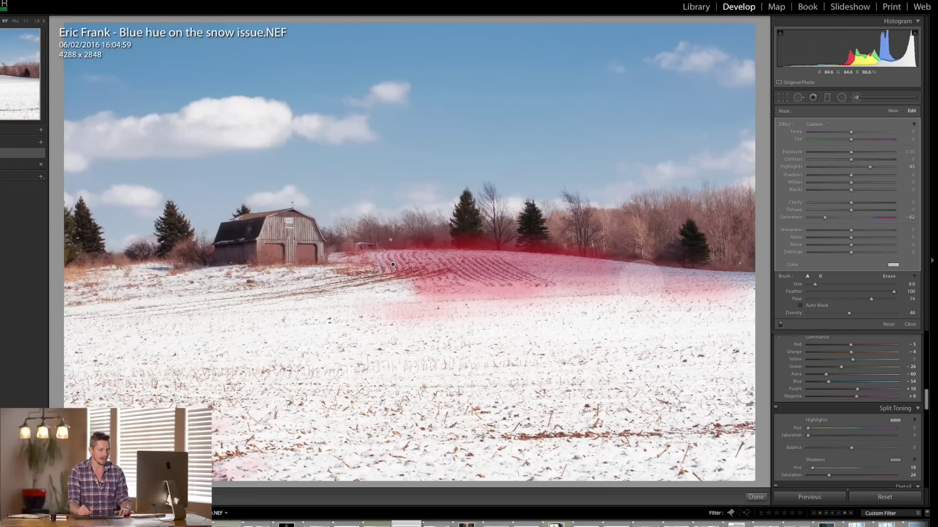
{"action": "mouse_move", "coordinate": [624, 271]}
{"action": "left_mouse_down"}
{"action": "mouse_move", "coordinate": [744, 280]}
{"action": "mouse_move", "coordinate": [686, 282]}
{"action": "left_mouse_up"}
{"action": "mouse_move", "coordinate": [606, 272]}
{"action": "left_mouse_down"}
{"action": "mouse_move", "coordinate": [755, 283]}
{"action": "mouse_move", "coordinate": [601, 269]}
{"action": "left_mouse_up"}
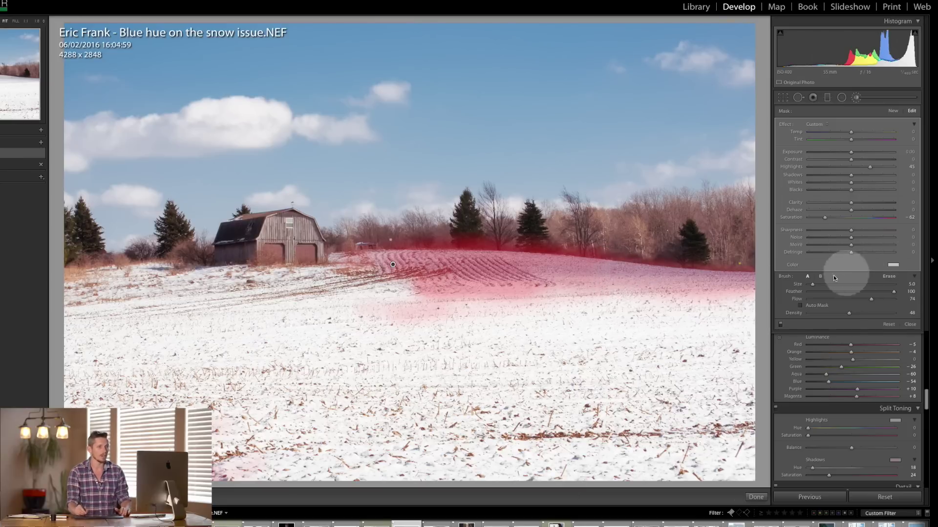
Erase the mask spill from the trees with Auto Mask on and flow 94, hide the overlay and close the brush.
{"action": "left_click", "coordinate": [800, 305]}
{"action": "left_click_drag", "start_coordinate": [852, 299], "coordinate": [866, 299]}
{"action": "left_click", "coordinate": [434, 240]}
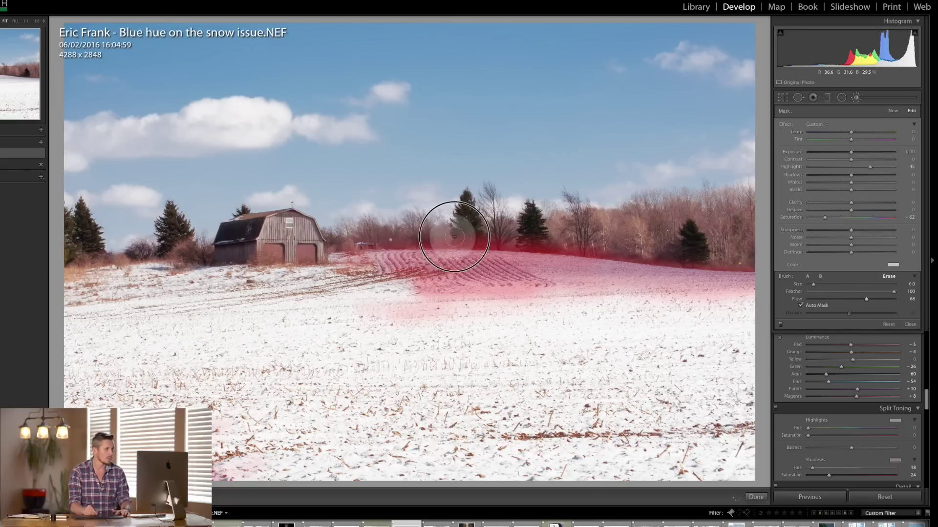
{"action": "left_click_drag", "start_coordinate": [878, 299], "coordinate": [888, 299]}
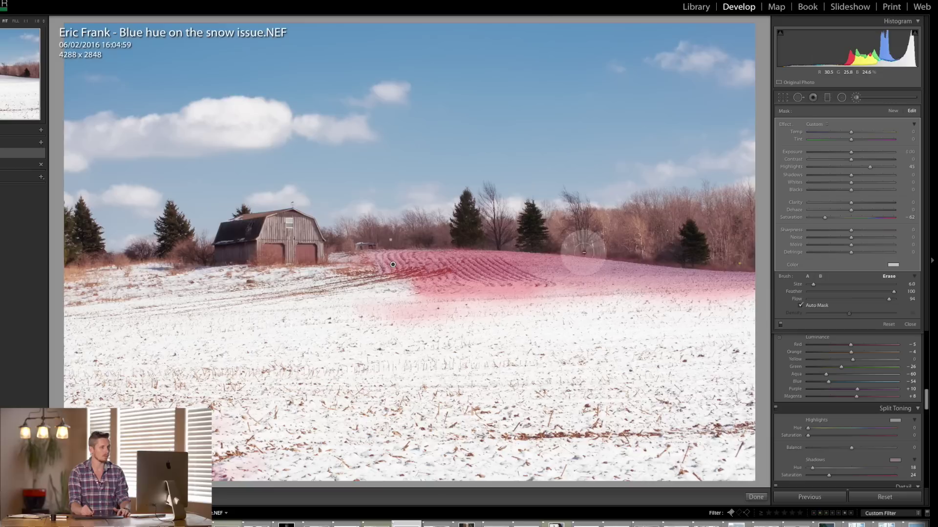
{"action": "key", "text": "bracketright"}
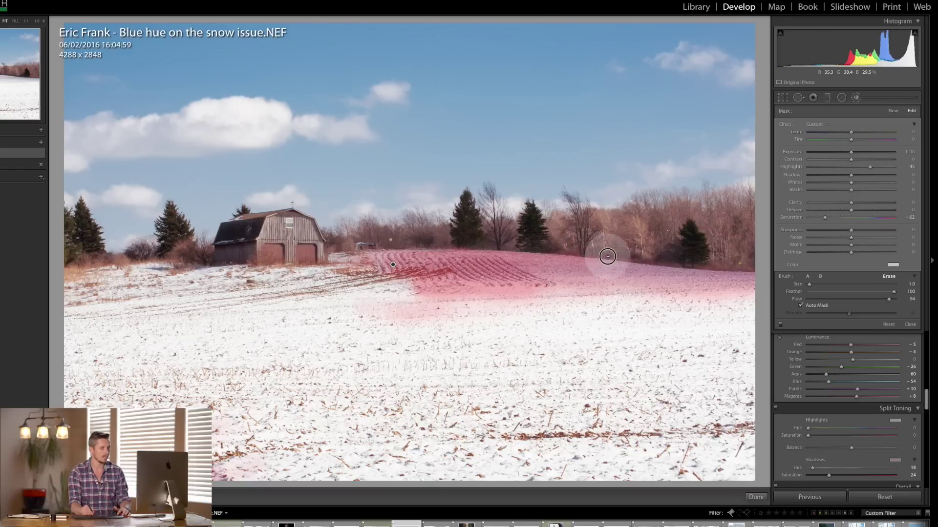
{"action": "key", "text": "bracketright"}
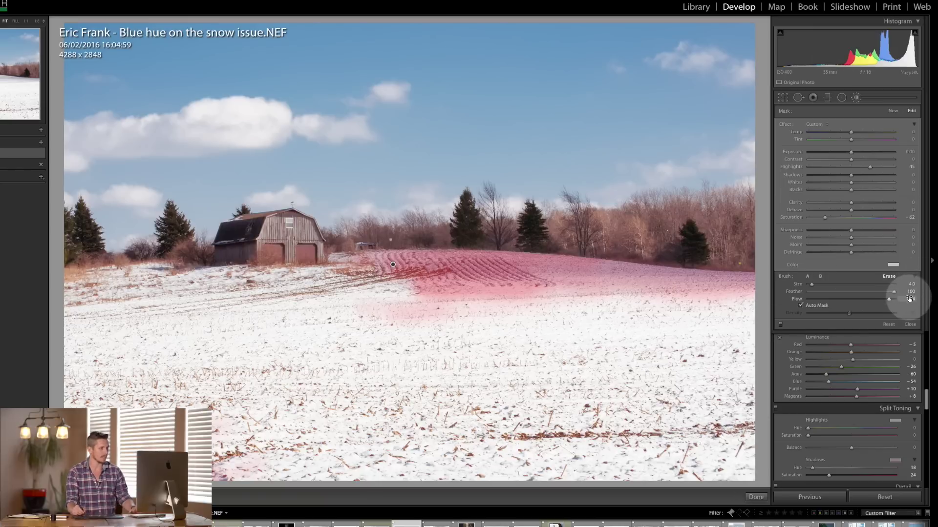
{"action": "key", "text": "o"}
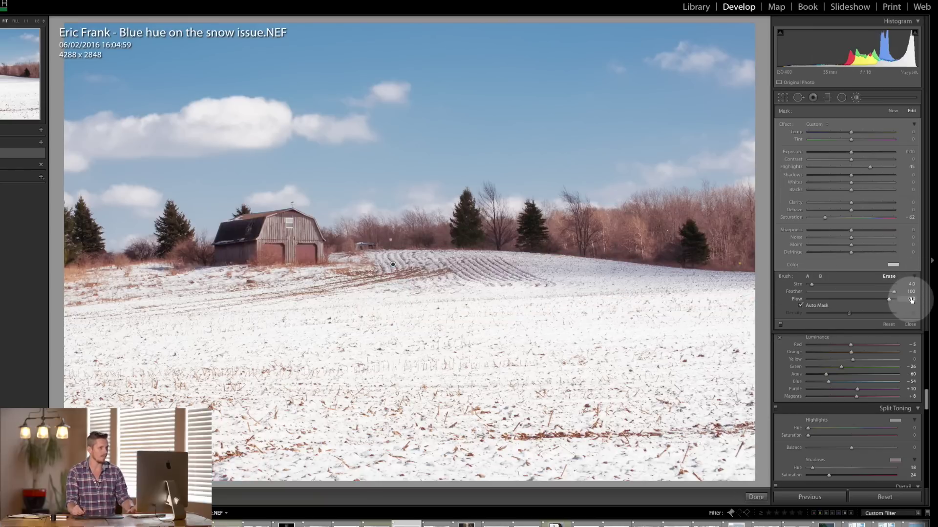
{"action": "left_click", "coordinate": [856, 97]}
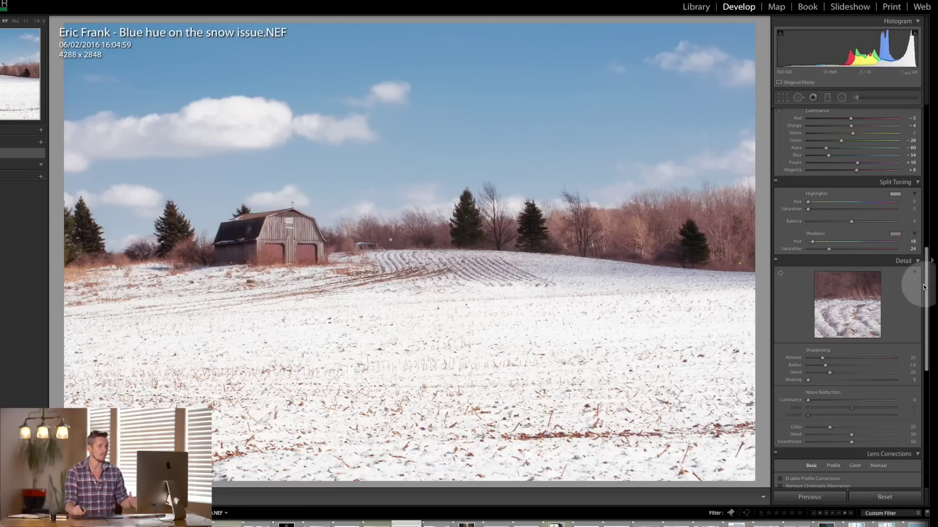
Paint the snowfield with a new brush: temp 2, exposure 0.19, highlights 17, whites 4, saturation -13, no colour tint, flow 100, sizes up to 21.
{"action": "scroll", "coordinate": [923, 273], "scroll_direction": "up", "scroll_amount": 10}
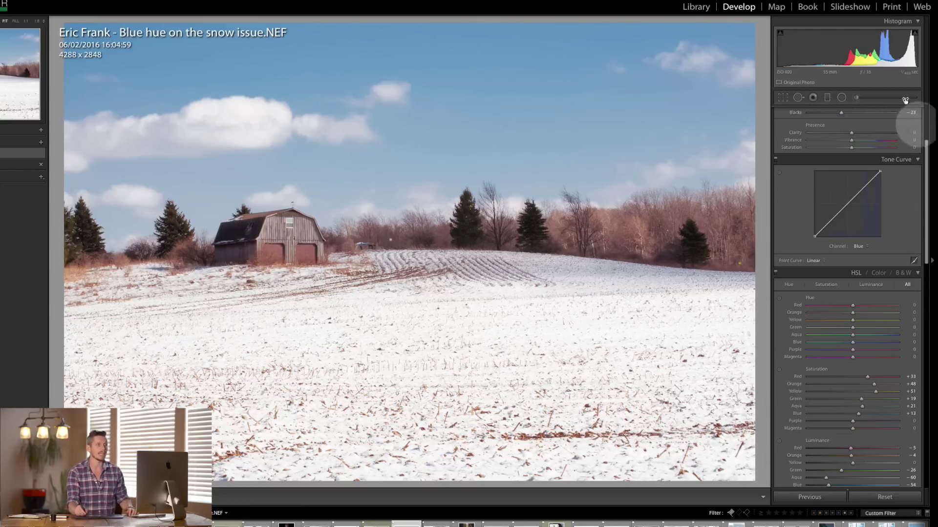
{"action": "left_click", "coordinate": [856, 98]}
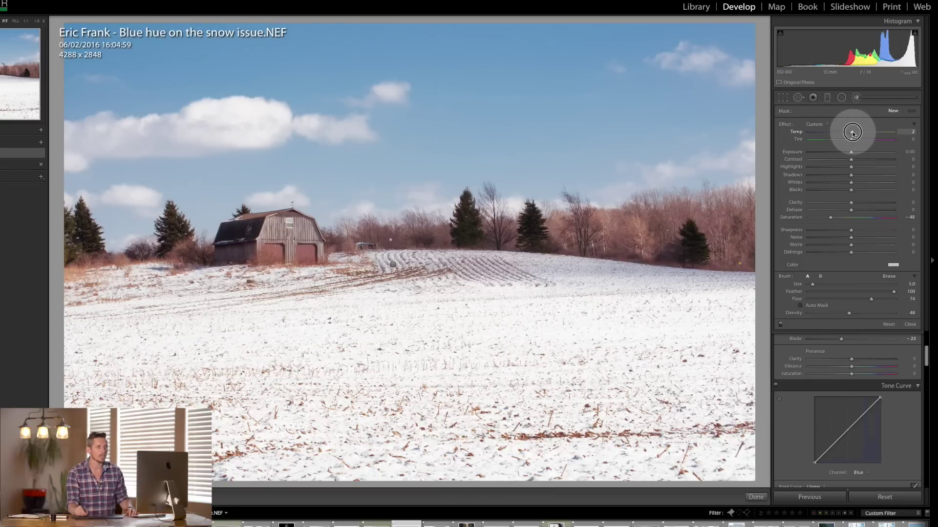
{"action": "left_click_drag", "start_coordinate": [830, 217], "coordinate": [845, 218]}
{"action": "left_click_drag", "start_coordinate": [889, 266], "coordinate": [831, 303]}
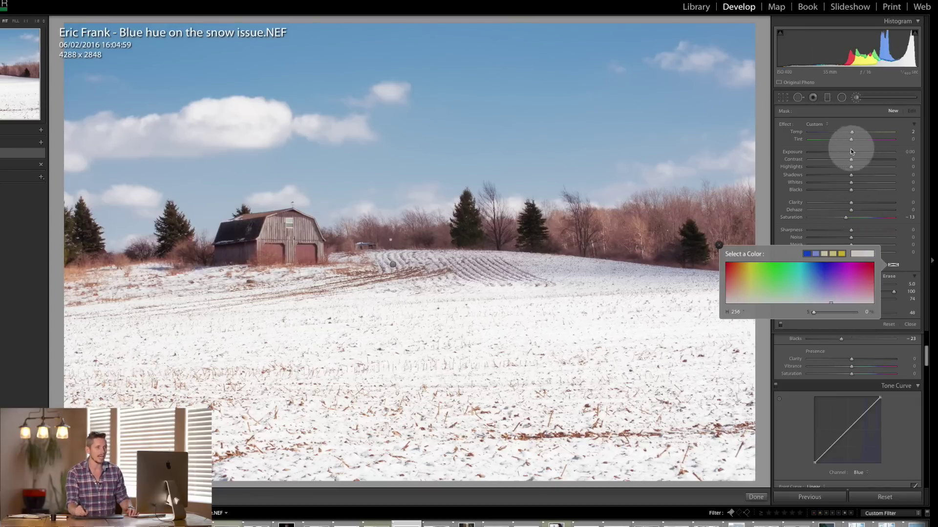
{"action": "left_click_drag", "start_coordinate": [851, 151], "coordinate": [859, 168]}
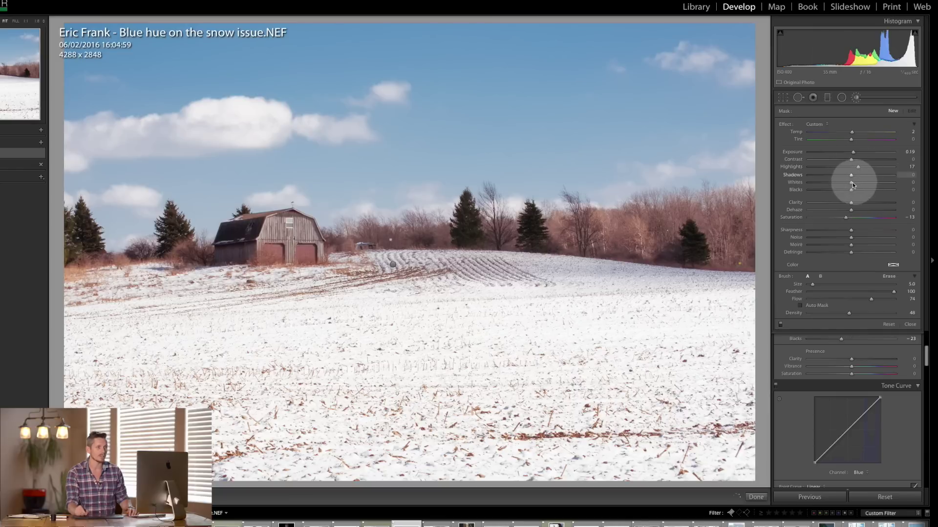
{"action": "mouse_move", "coordinate": [450, 274]}
{"action": "left_mouse_down"}
{"action": "mouse_move", "coordinate": [526, 269]}
{"action": "mouse_move", "coordinate": [371, 275]}
{"action": "mouse_move", "coordinate": [586, 272]}
{"action": "left_mouse_up"}
{"action": "left_click_drag", "start_coordinate": [875, 300], "coordinate": [893, 299]}
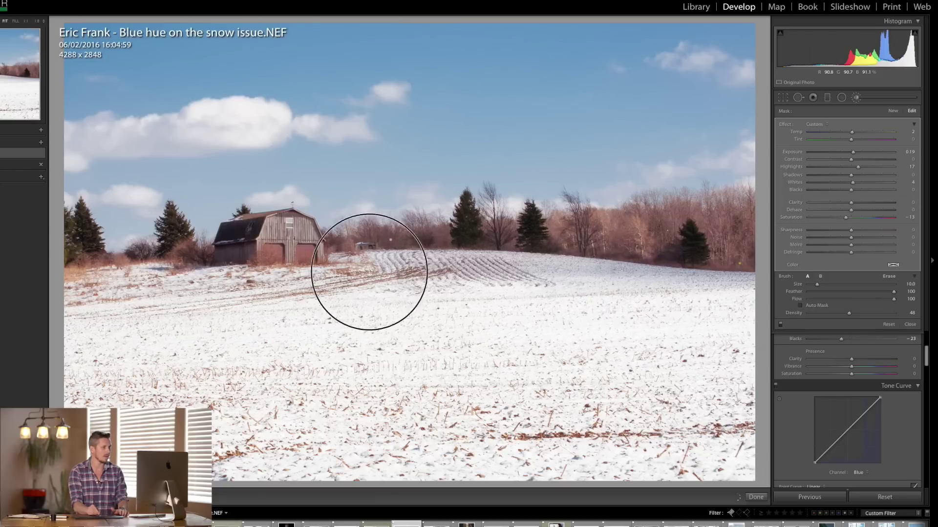
{"action": "key", "text": "]"}
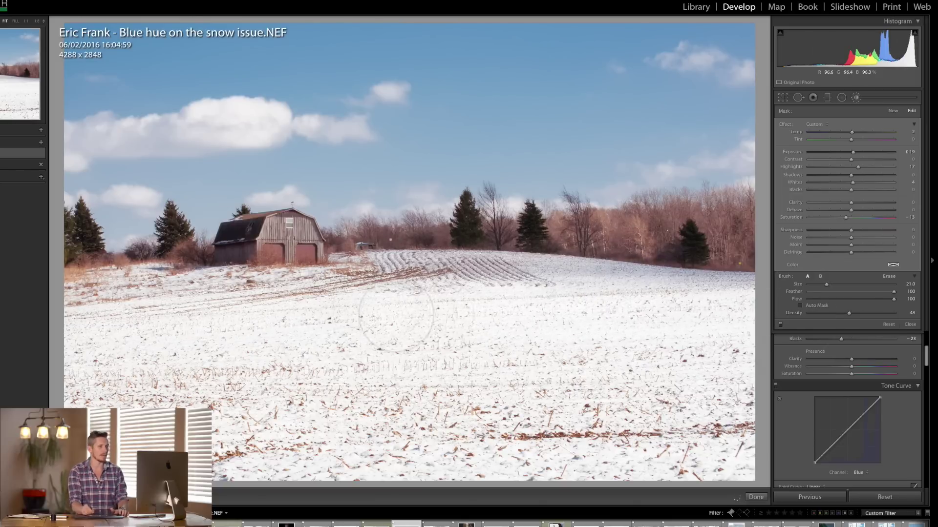
Set the snowfield brush adjustment to exposure 0.81, contrast 5 and blacks -10, and close the brush.
{"action": "left_click_drag", "start_coordinate": [855, 152], "coordinate": [860, 153]}
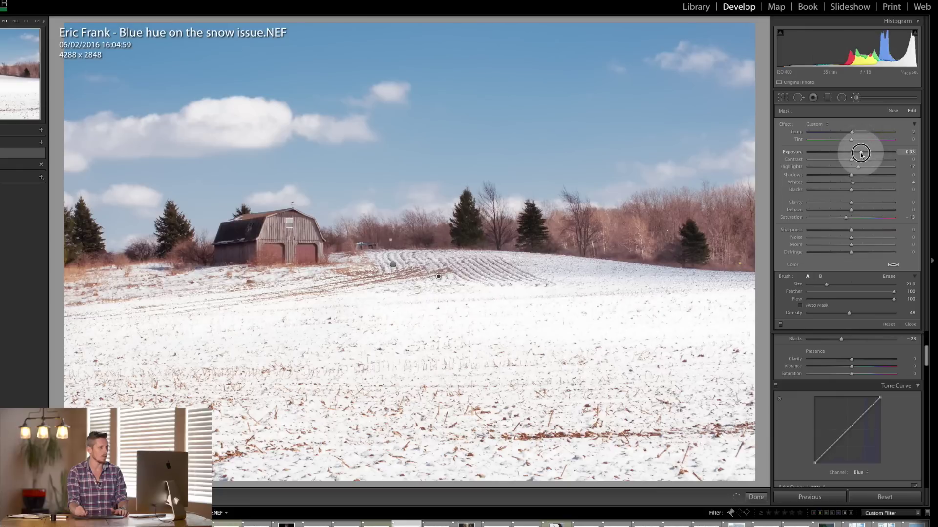
{"action": "left_click_drag", "start_coordinate": [860, 154], "coordinate": [846, 190]}
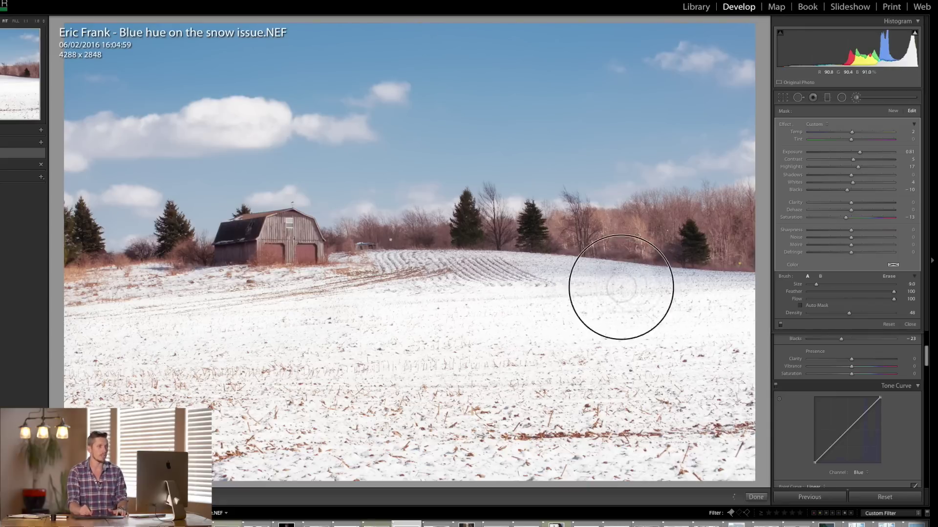
{"action": "left_click", "coordinate": [857, 99]}
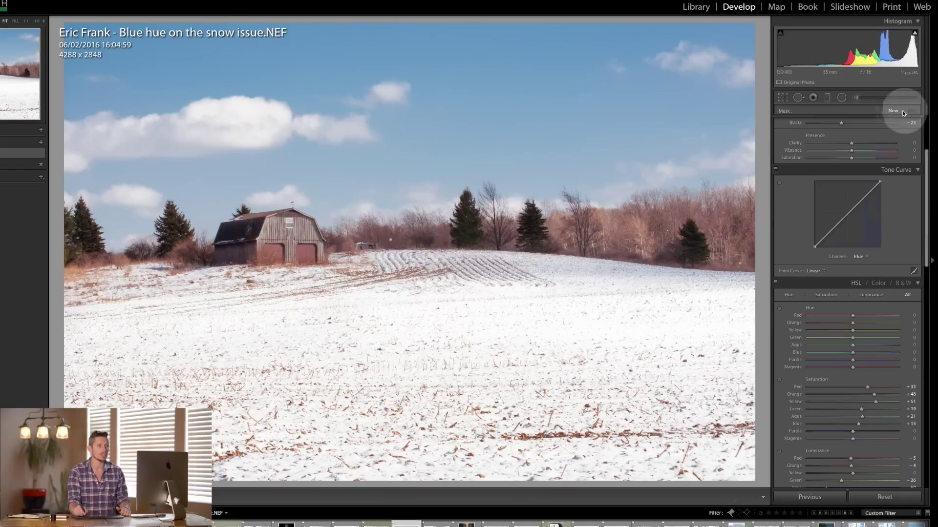
Paint the woods on the right with a new adjustment brush using clarity 12, dehaze -10, saturation 15 and size 9.
{"action": "left_click", "coordinate": [860, 104]}
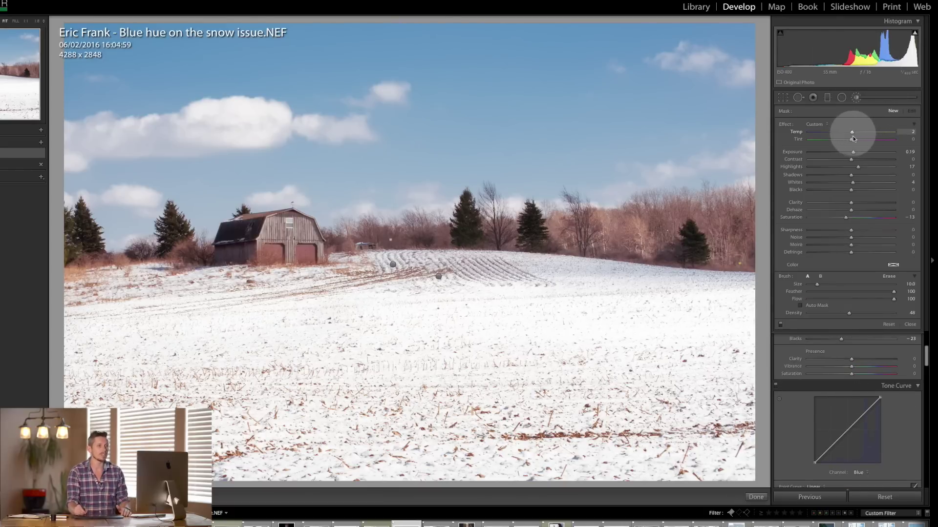
{"action": "left_click_drag", "start_coordinate": [845, 217], "coordinate": [855, 214]}
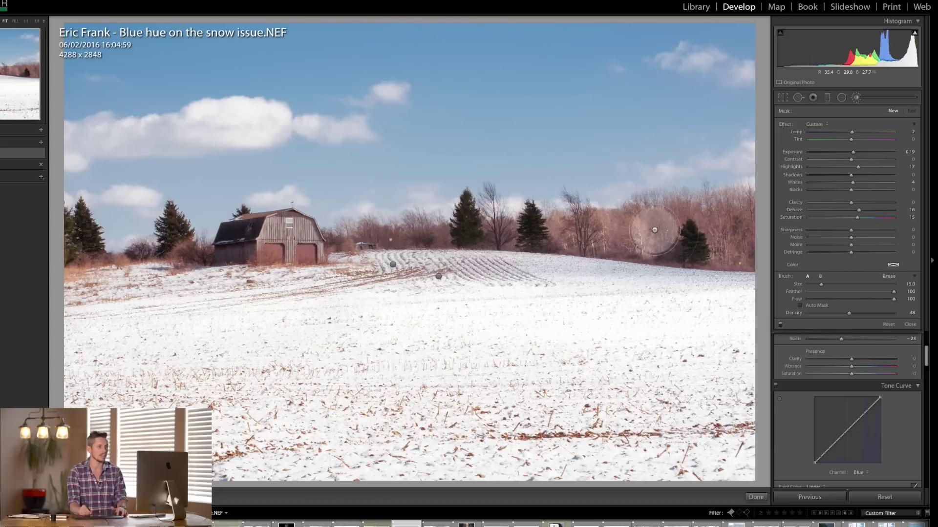
{"action": "key", "text": "bracketleft"}
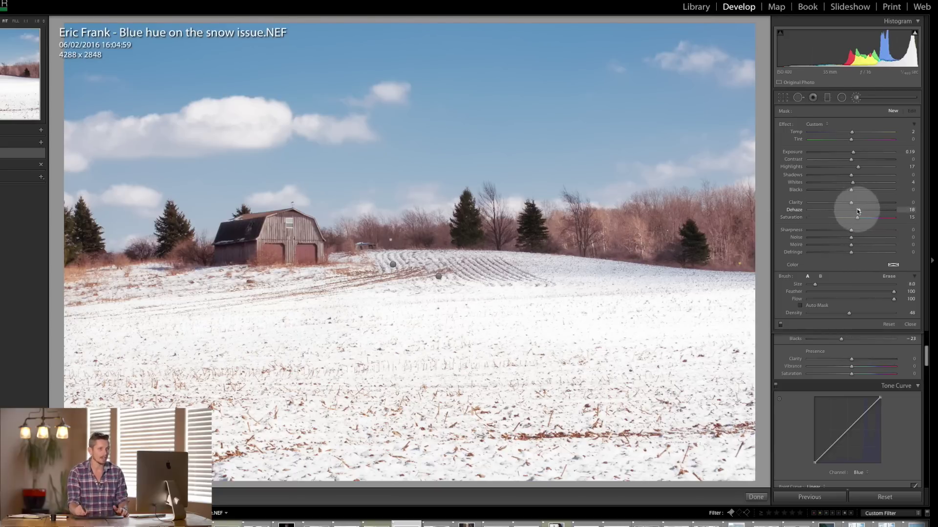
{"action": "left_click_drag", "start_coordinate": [848, 213], "coordinate": [858, 204]}
{"action": "mouse_move", "coordinate": [661, 227]}
{"action": "left_mouse_down"}
{"action": "mouse_move", "coordinate": [619, 230]}
{"action": "mouse_move", "coordinate": [649, 211]}
{"action": "mouse_move", "coordinate": [642, 245]}
{"action": "left_mouse_up"}
{"action": "mouse_move", "coordinate": [708, 239]}
{"action": "left_mouse_down"}
{"action": "mouse_move", "coordinate": [738, 234]}
{"action": "mouse_move", "coordinate": [747, 222]}
{"action": "mouse_move", "coordinate": [758, 250]}
{"action": "left_mouse_up"}
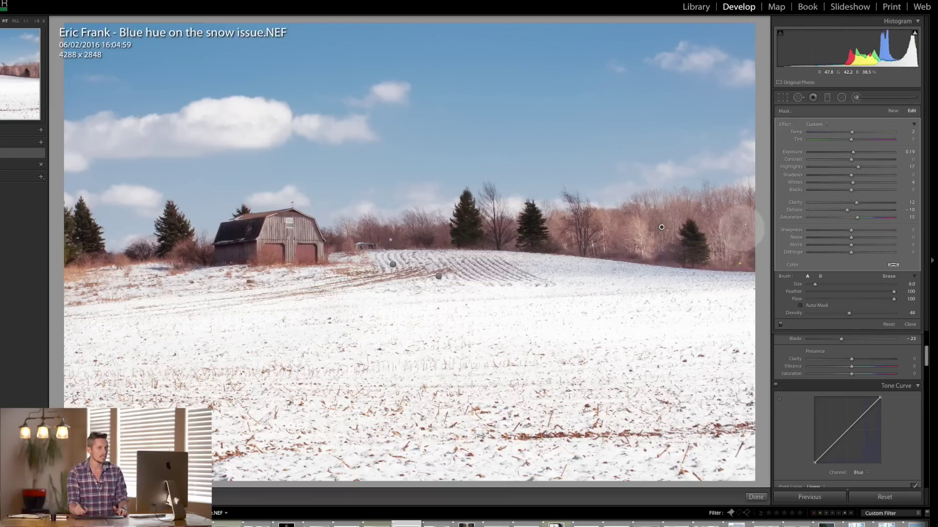
Set the woods adjustment's dehaze to 27, keep saturation at 15, and extend the painting over the barn.
{"action": "left_click_drag", "start_coordinate": [847, 209], "coordinate": [865, 212]}
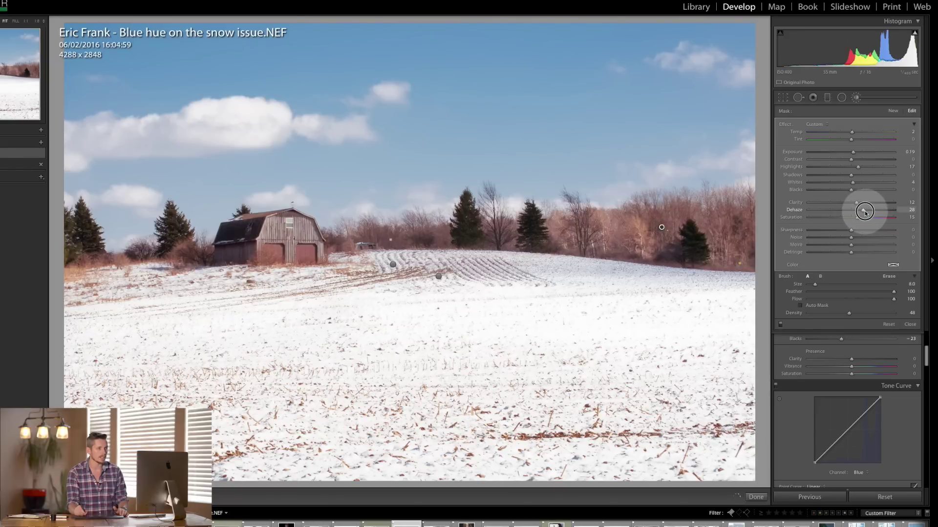
{"action": "left_click_drag", "start_coordinate": [859, 217], "coordinate": [858, 217]}
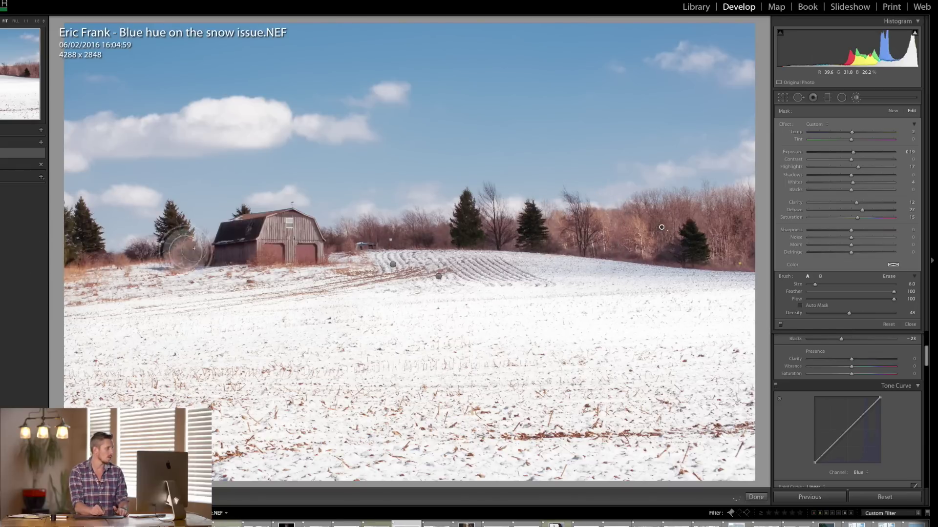
{"action": "mouse_move", "coordinate": [227, 244]}
{"action": "left_mouse_down"}
{"action": "mouse_move", "coordinate": [231, 252]}
{"action": "mouse_move", "coordinate": [262, 230]}
{"action": "mouse_move", "coordinate": [287, 252]}
{"action": "left_mouse_up"}
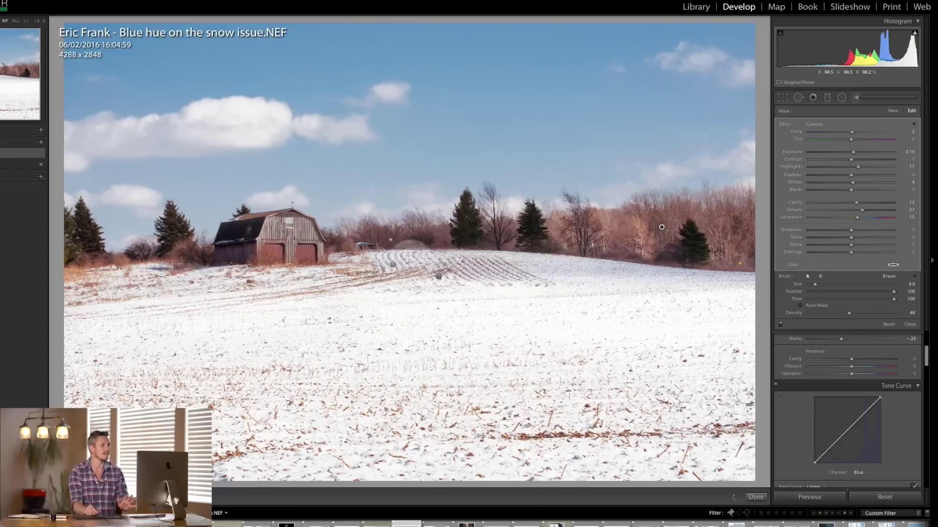
Paint the barn with a new adjustment brush using reset effects, contrast 30 and clarity 19, and set its exposure to 0.45.
{"action": "left_click", "coordinate": [893, 111]}
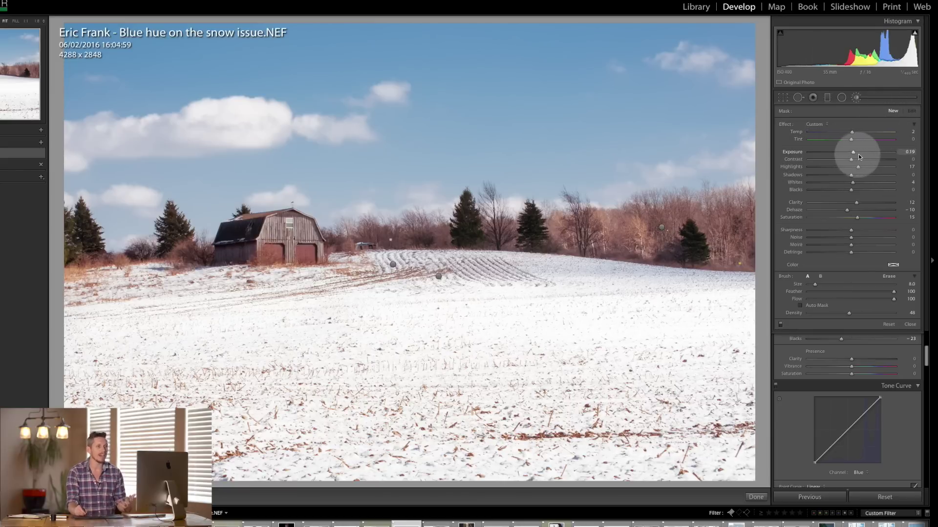
{"action": "double_click", "coordinate": [786, 125]}
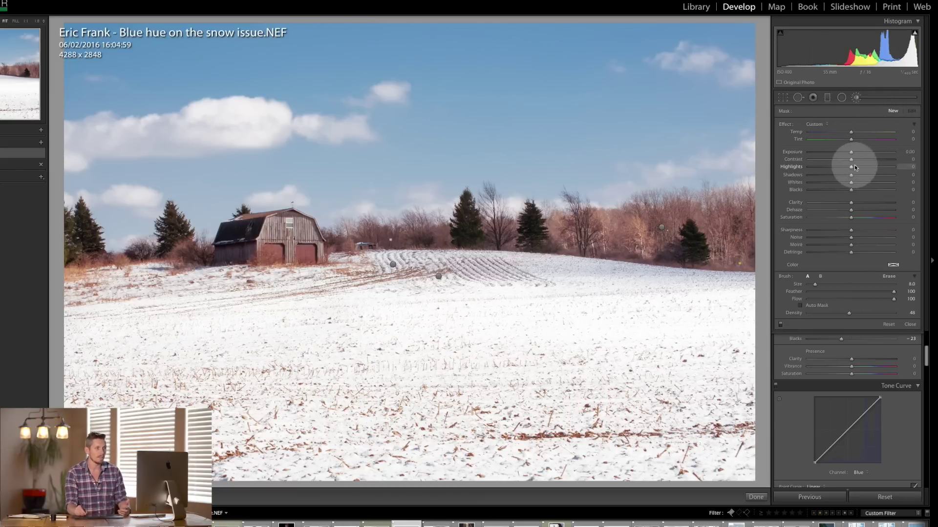
{"action": "left_click_drag", "start_coordinate": [852, 160], "coordinate": [863, 160]}
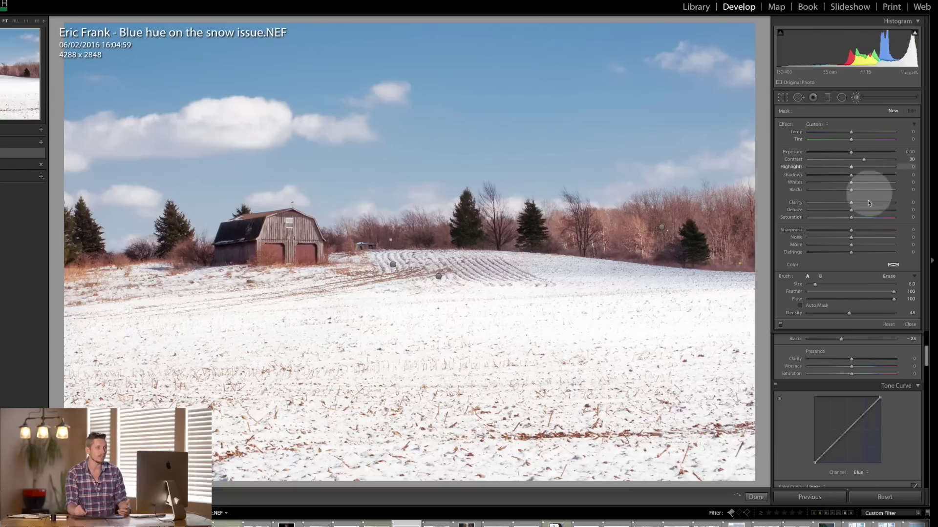
{"action": "left_click_drag", "start_coordinate": [851, 205], "coordinate": [859, 204]}
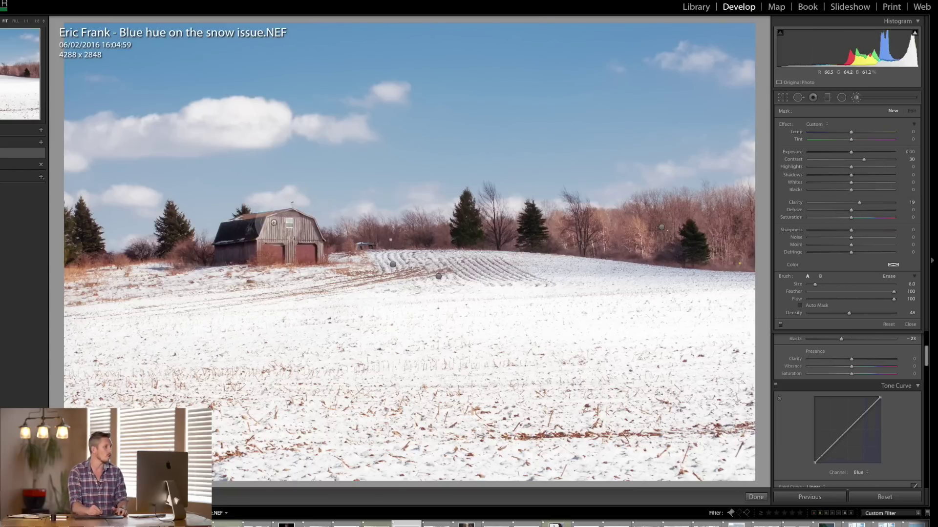
{"action": "mouse_move", "coordinate": [236, 231]}
{"action": "left_mouse_down"}
{"action": "mouse_move", "coordinate": [228, 255]}
{"action": "mouse_move", "coordinate": [247, 239]}
{"action": "mouse_move", "coordinate": [286, 253]}
{"action": "mouse_move", "coordinate": [309, 233]}
{"action": "mouse_move", "coordinate": [334, 258]}
{"action": "mouse_move", "coordinate": [369, 239]}
{"action": "mouse_move", "coordinate": [330, 254]}
{"action": "mouse_move", "coordinate": [352, 234]}
{"action": "left_mouse_up"}
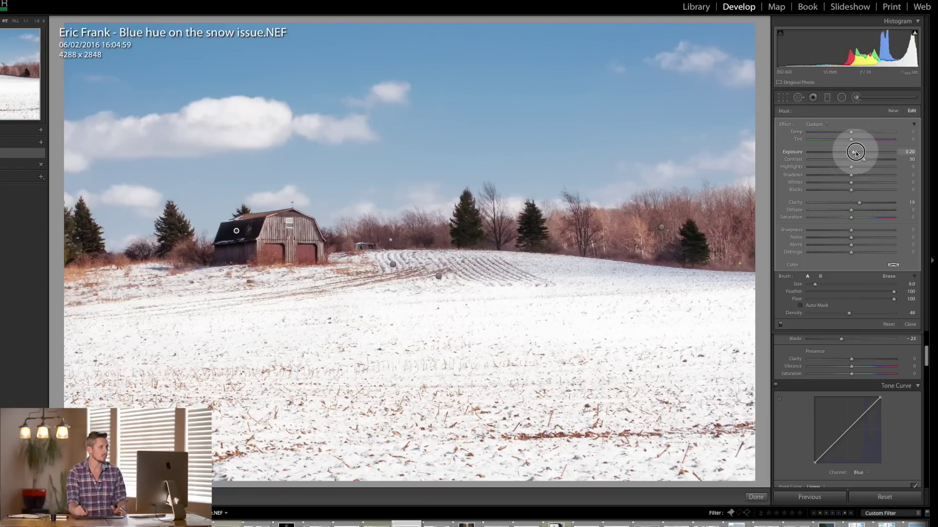
{"action": "left_click_drag", "start_coordinate": [856, 153], "coordinate": [854, 153]}
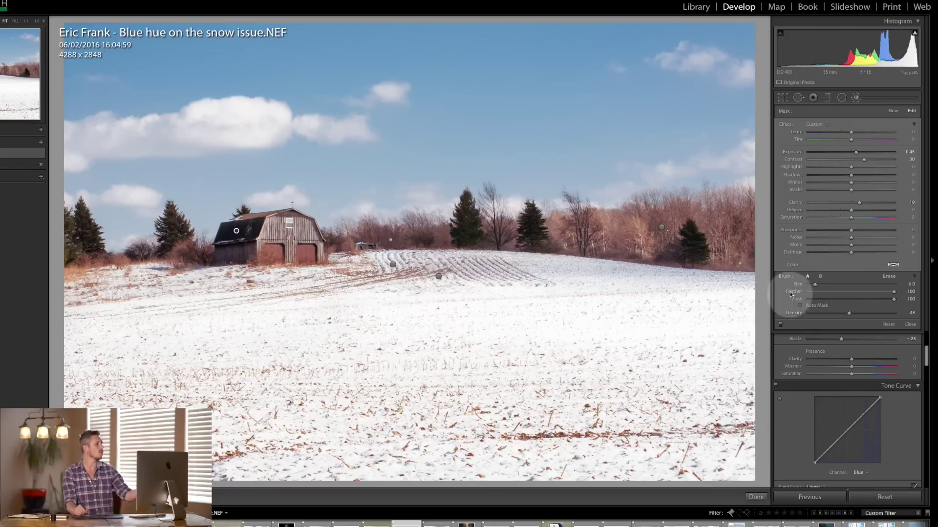
Add a graduated filter from the treetops down into the snowfield with contrast 0, clarity 0, saturation 25 and temp -1, and close it.
{"action": "left_click", "coordinate": [828, 99]}
{"action": "left_click_drag", "start_coordinate": [382, 211], "coordinate": [381, 342]}
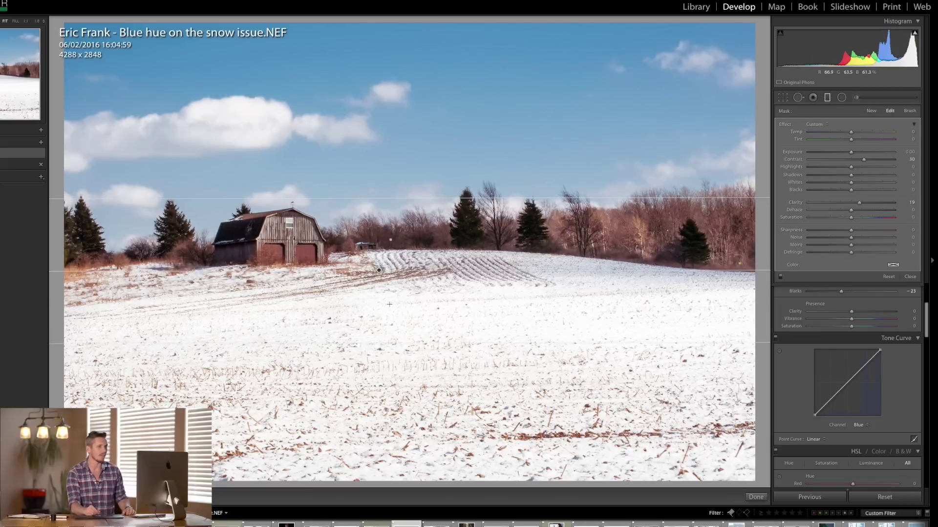
{"action": "double_click", "coordinate": [863, 160]}
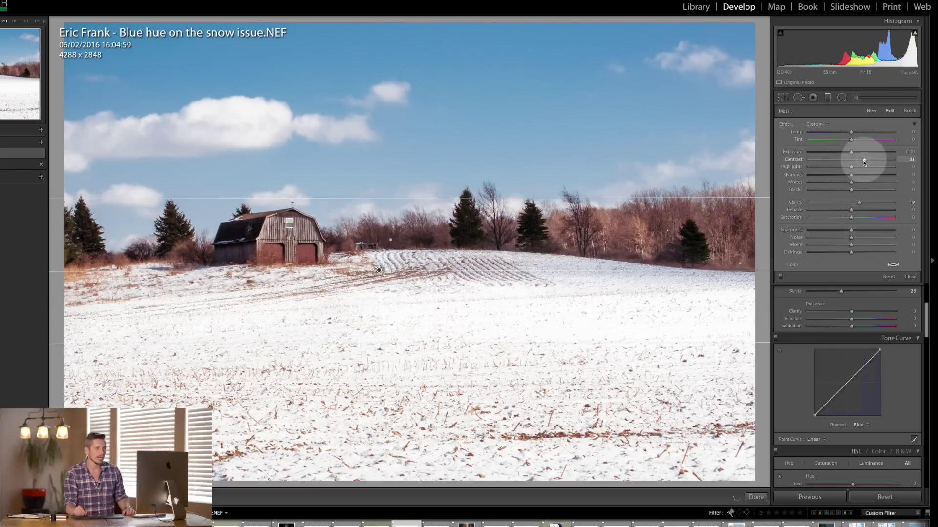
{"action": "double_click", "coordinate": [859, 203]}
{"action": "left_click_drag", "start_coordinate": [851, 218], "coordinate": [862, 216]}
{"action": "left_click_drag", "start_coordinate": [849, 131], "coordinate": [852, 133]}
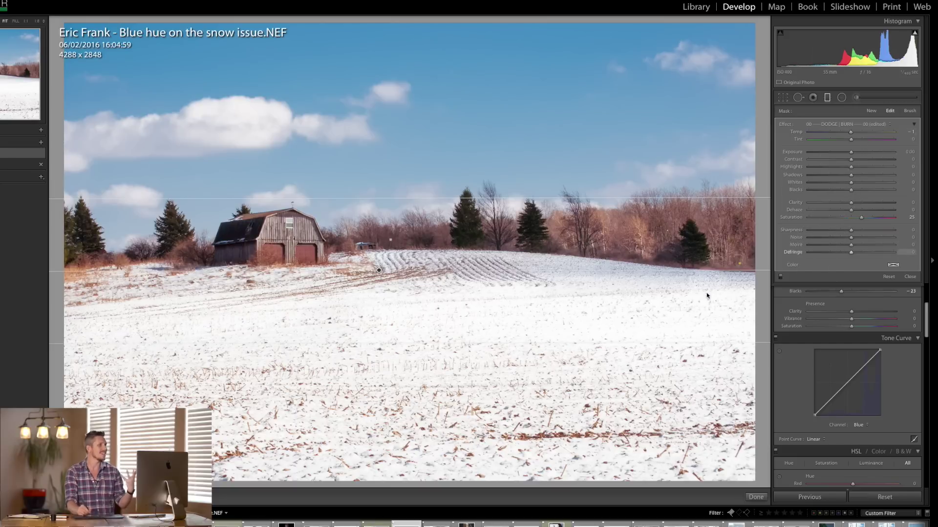
{"action": "left_click", "coordinate": [829, 99]}
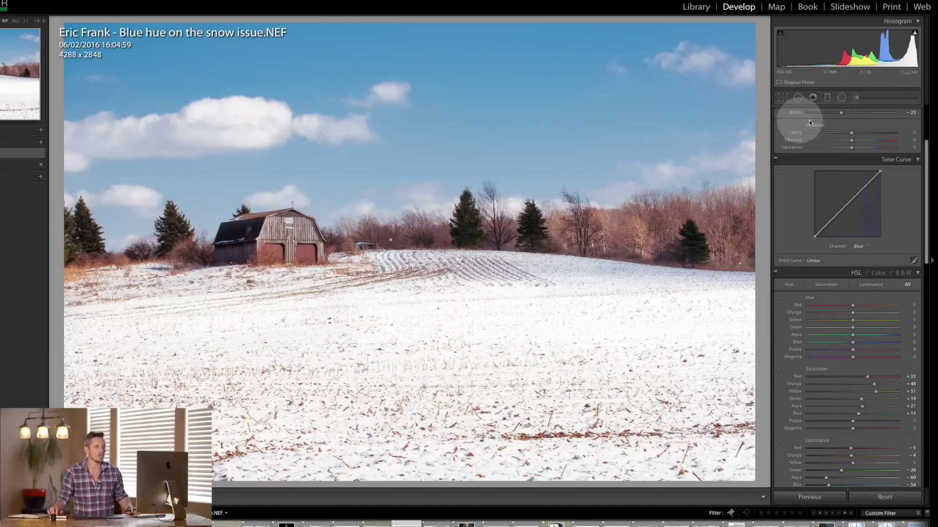
Darken the midtones of the RGB tone curve with a point at 51.0 / 45.1 % and adjust an anchor point in the shadows.
{"action": "left_click", "coordinate": [858, 245]}
{"action": "left_click", "coordinate": [859, 228]}
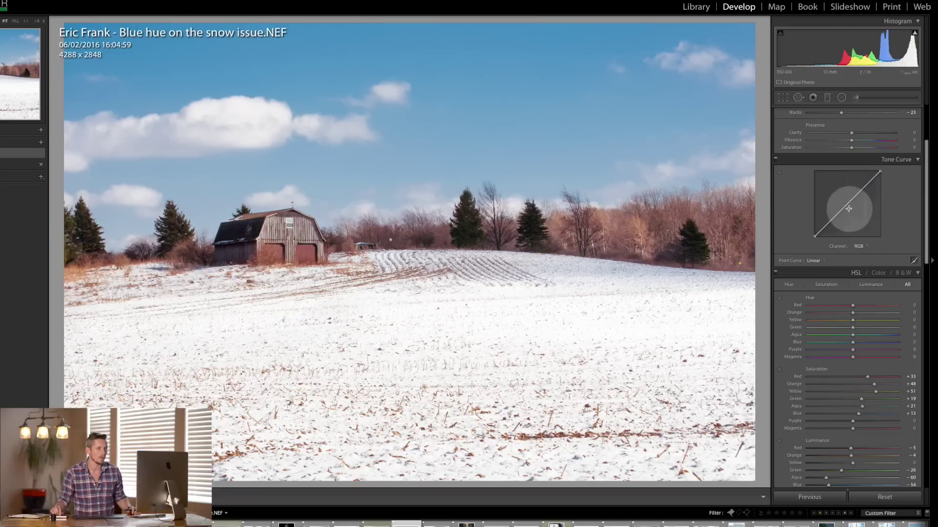
{"action": "left_click", "coordinate": [847, 207]}
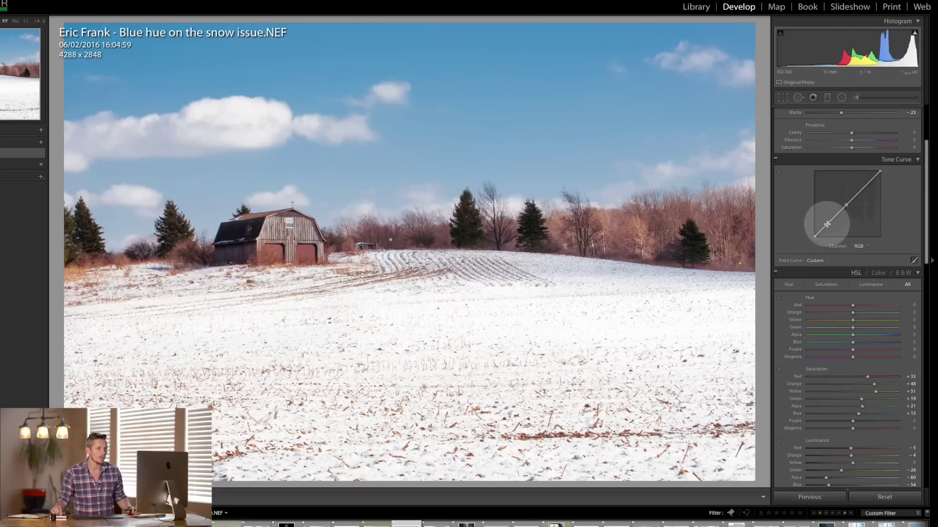
{"action": "left_click_drag", "start_coordinate": [847, 207], "coordinate": [848, 208]}
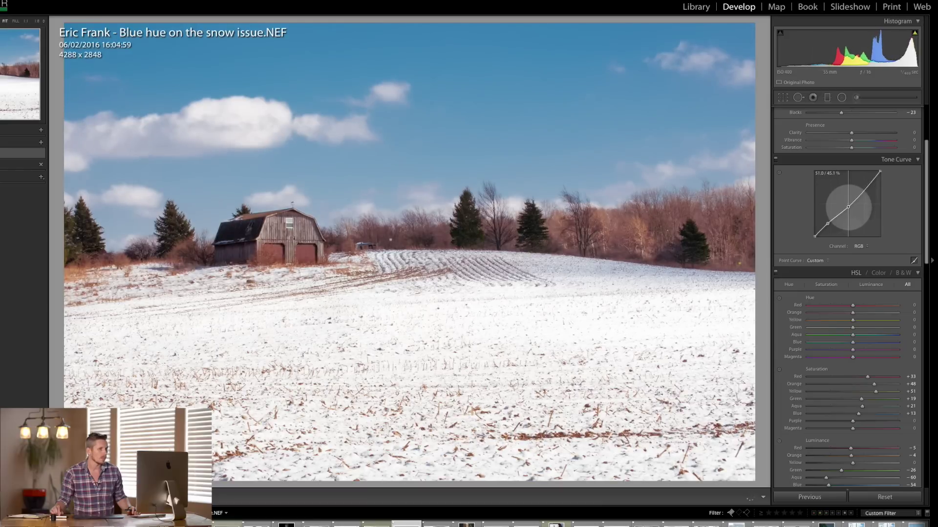
{"action": "left_click_drag", "start_coordinate": [847, 207], "coordinate": [848, 207]}
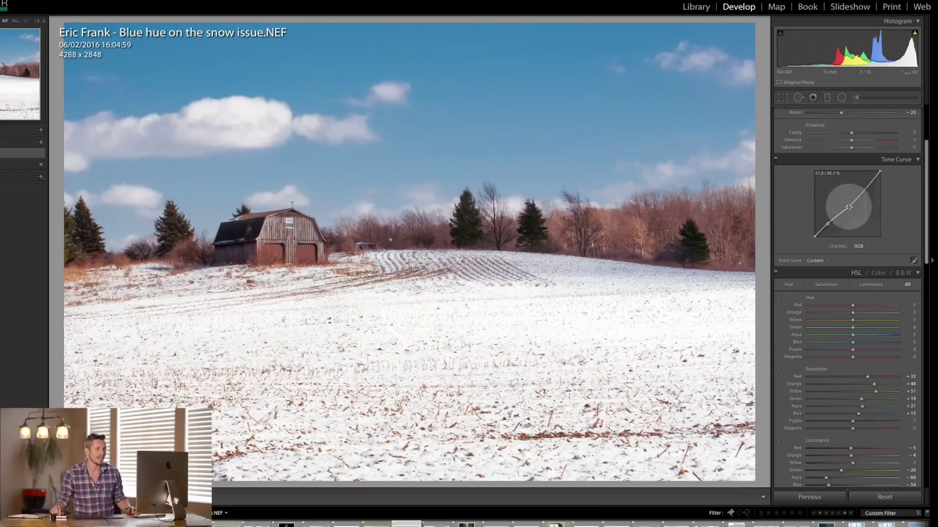
{"action": "left_click", "coordinate": [875, 181]}
{"action": "left_click_drag", "start_coordinate": [828, 223], "coordinate": [828, 226]}
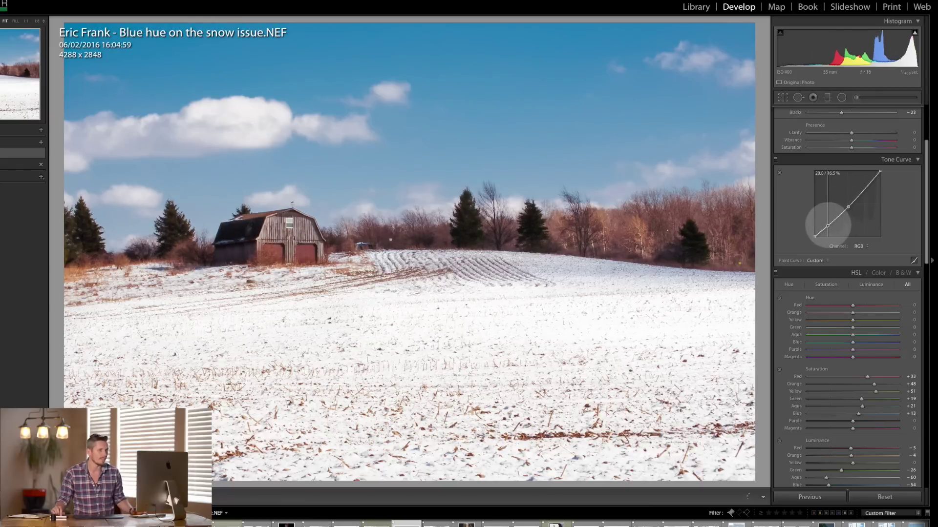
{"action": "left_click_drag", "start_coordinate": [827, 224], "coordinate": [828, 223]}
Add a midtone anchor to the red channel's tone curve and a shadow point at 22.4 / 23.5 %.
{"action": "left_click", "coordinate": [867, 246]}
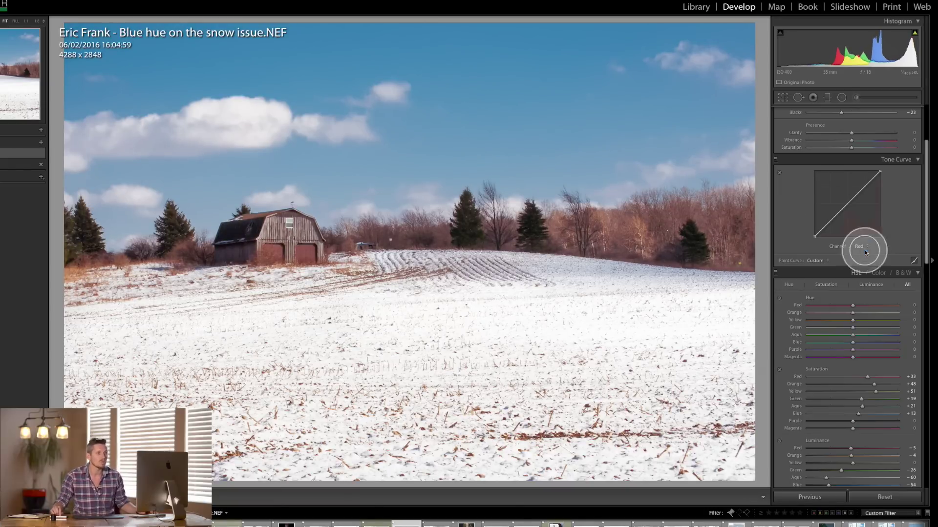
{"action": "left_click", "coordinate": [848, 204]}
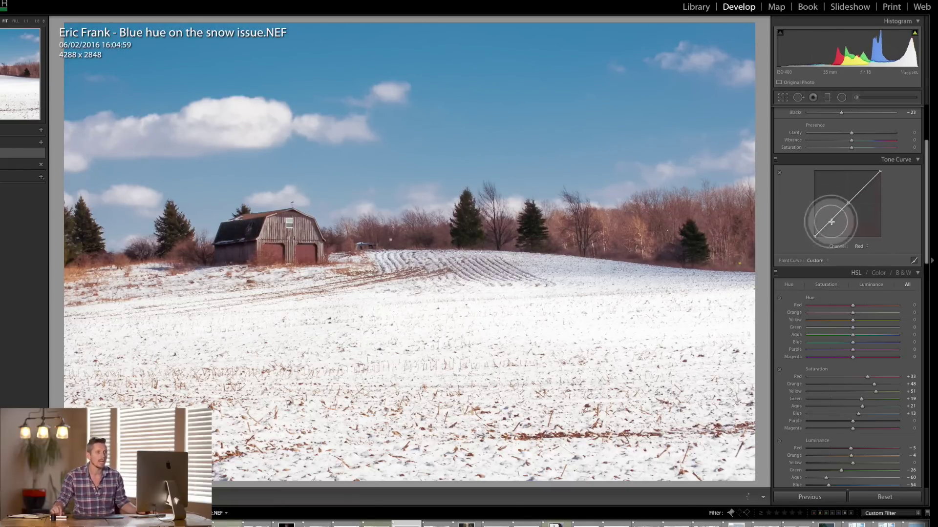
{"action": "left_click_drag", "start_coordinate": [830, 221], "coordinate": [829, 221]}
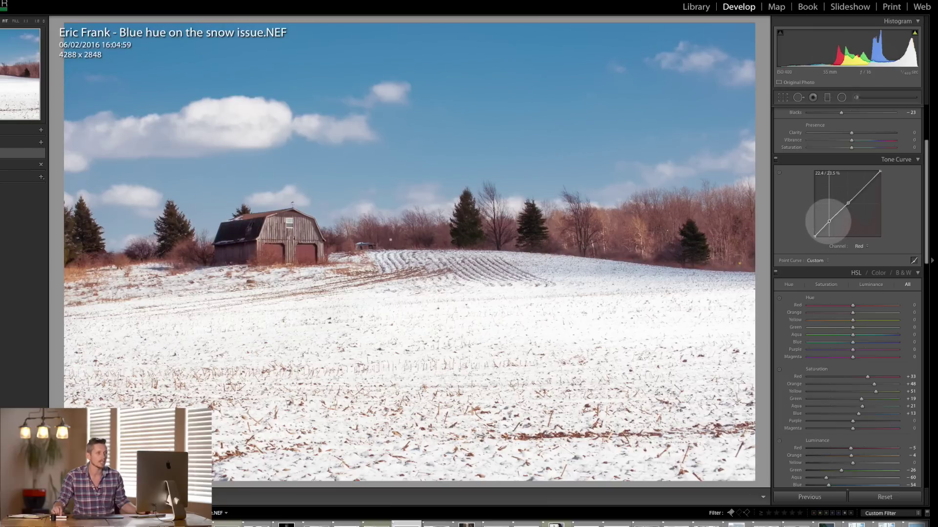
Lower the blue channel's midtones with a tone curve point at 51.0 / 47.5 %, and compare the photo with the tone curve off and on.
{"action": "left_click", "coordinate": [859, 247]}
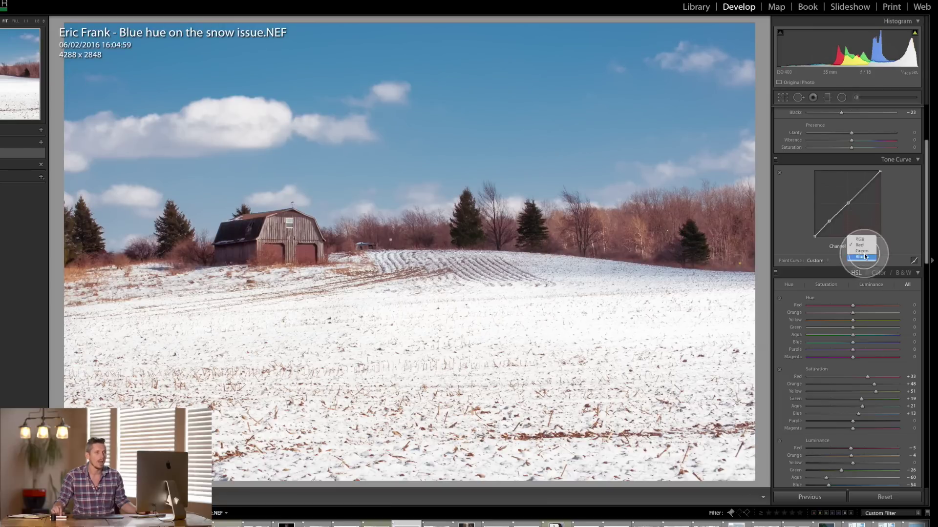
{"action": "left_click", "coordinate": [861, 256]}
{"action": "left_click", "coordinate": [847, 205]}
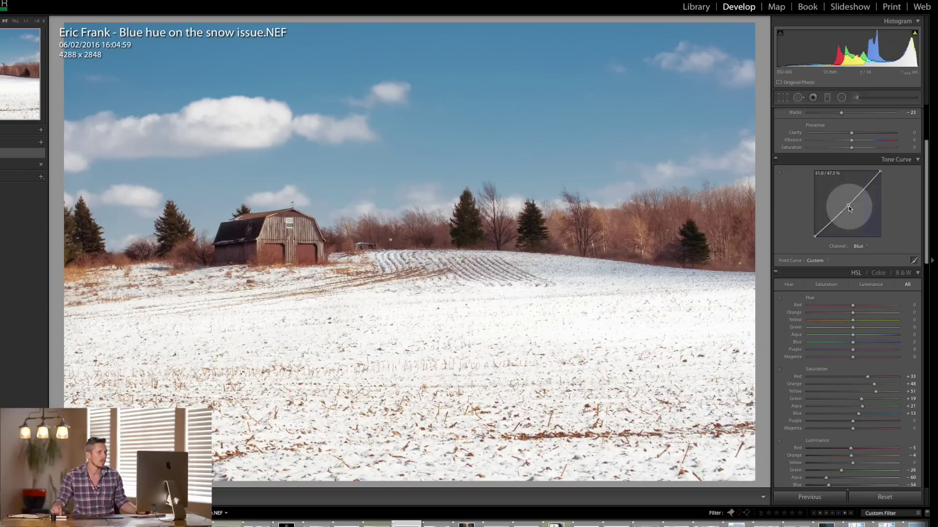
{"action": "left_click", "coordinate": [795, 180]}
{"action": "left_click", "coordinate": [777, 161]}
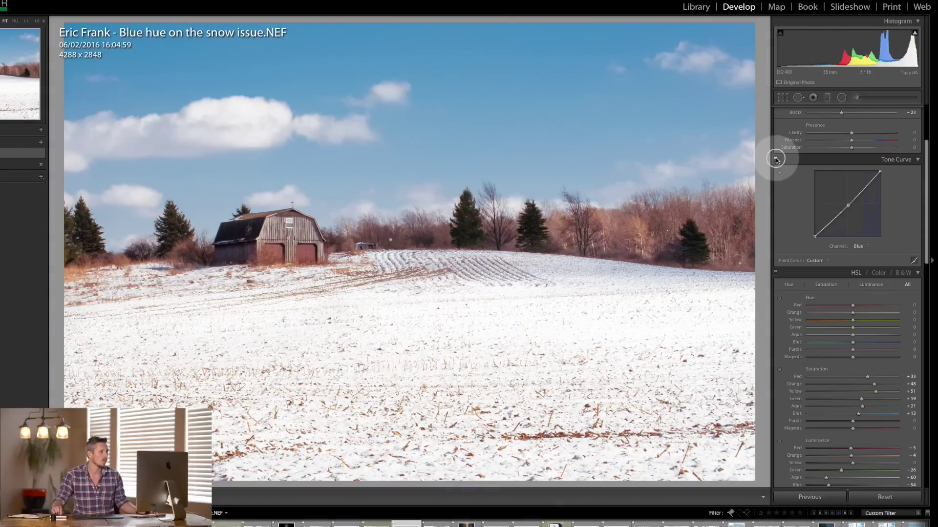
{"action": "left_click", "coordinate": [777, 161]}
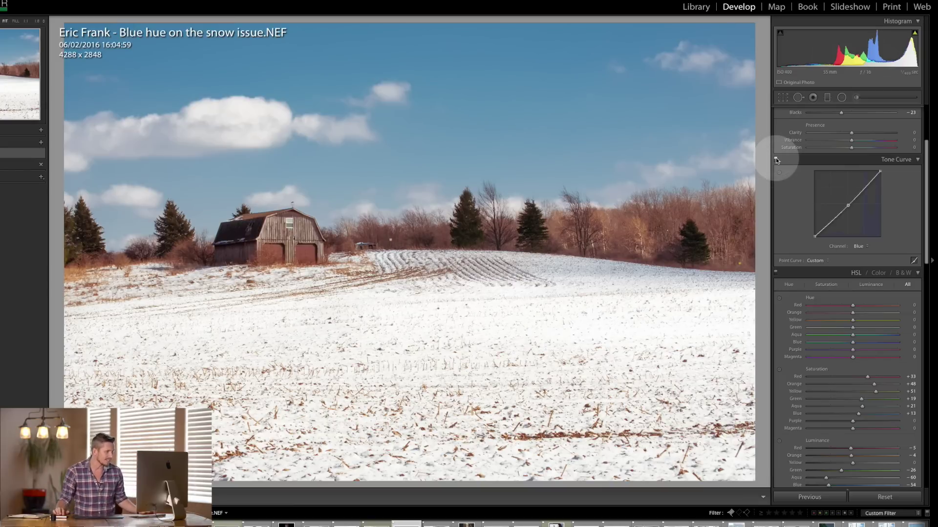
Set the hue of the blue color range to +1 in the HSL adjustments.
{"action": "scroll", "coordinate": [837, 269], "scroll_direction": "down", "scroll_amount": 4}
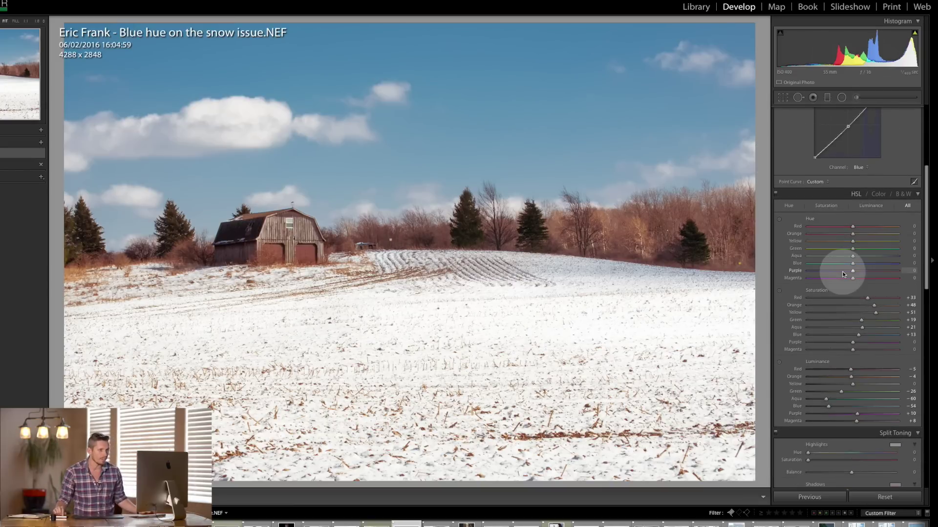
{"action": "mouse_move", "coordinate": [853, 264]}
{"action": "left_mouse_down"}
{"action": "mouse_move", "coordinate": [822, 265]}
{"action": "mouse_move", "coordinate": [917, 255]}
{"action": "mouse_move", "coordinate": [851, 265]}
{"action": "left_mouse_up"}
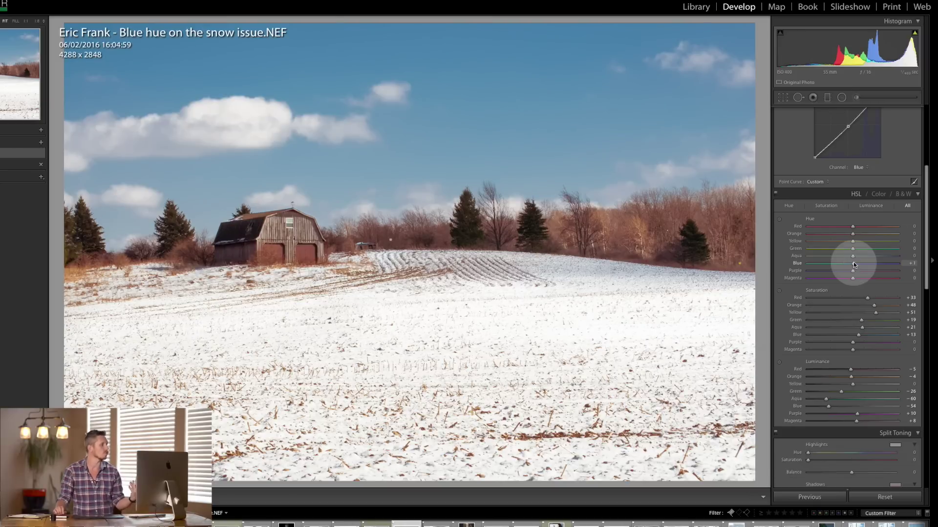
Set the luminance noise reduction to 20 and its detail to 24.
{"action": "scroll", "coordinate": [869, 314], "scroll_direction": "down", "scroll_amount": 1}
{"action": "scroll", "coordinate": [869, 312], "scroll_direction": "down", "scroll_amount": 10}
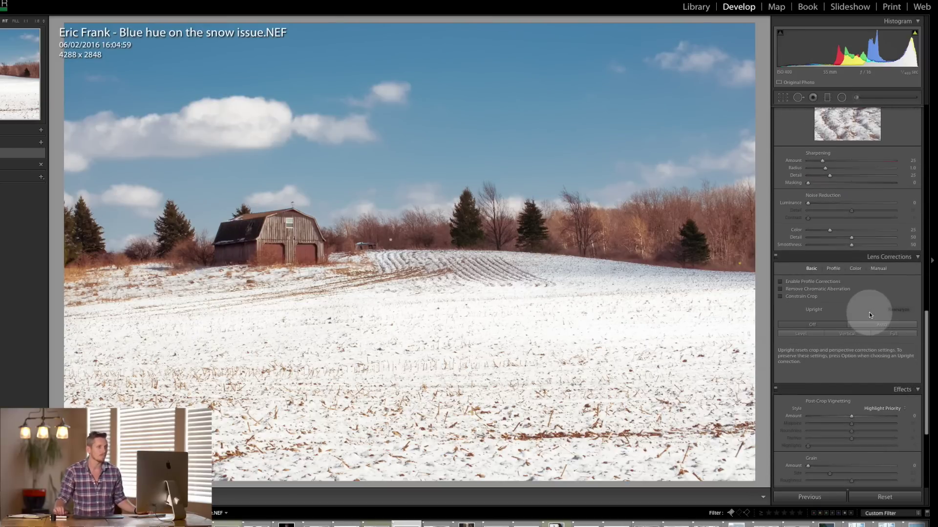
{"action": "left_click", "coordinate": [844, 256]}
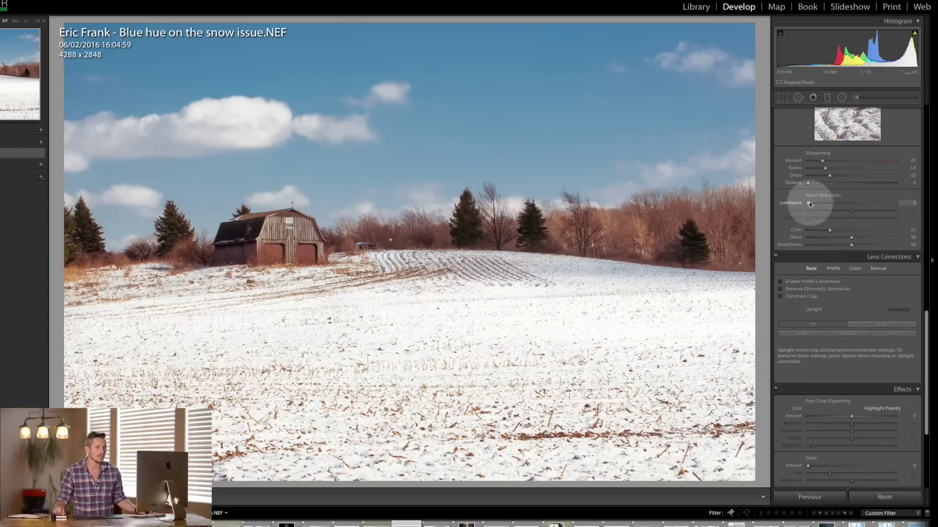
{"action": "left_click_drag", "start_coordinate": [808, 203], "coordinate": [820, 204]}
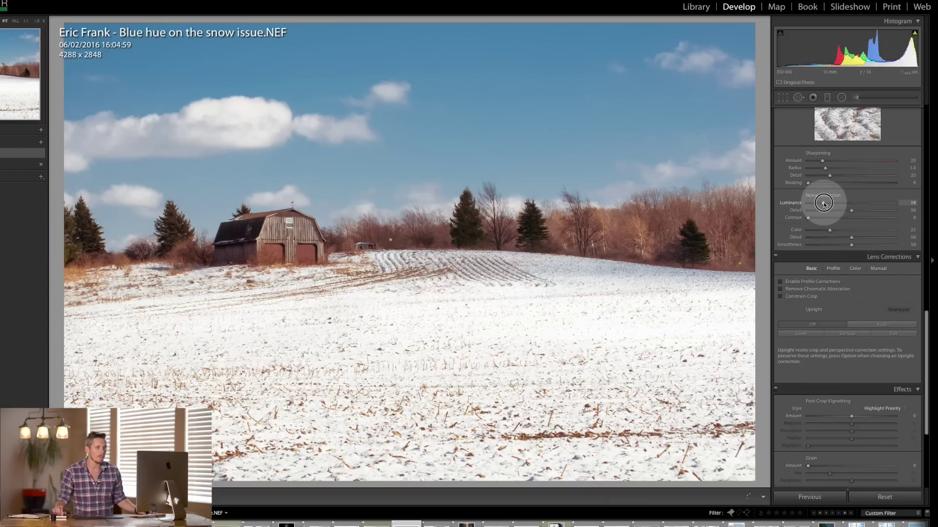
{"action": "left_click", "coordinate": [829, 210]}
{"action": "left_click", "coordinate": [830, 168]}
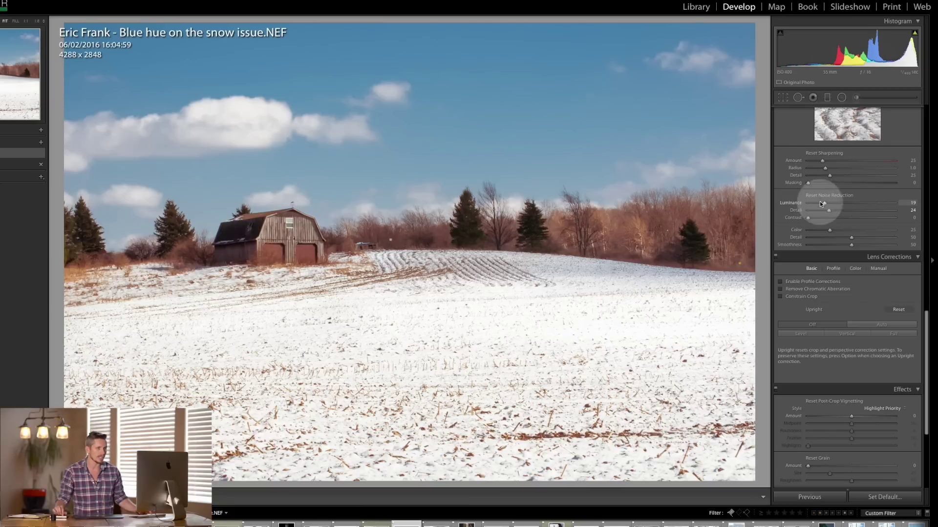
{"action": "mouse_move", "coordinate": [825, 203]}
{"action": "left_mouse_down"}
{"action": "mouse_move", "coordinate": [858, 203]}
{"action": "mouse_move", "coordinate": [826, 207]}
{"action": "left_mouse_up"}
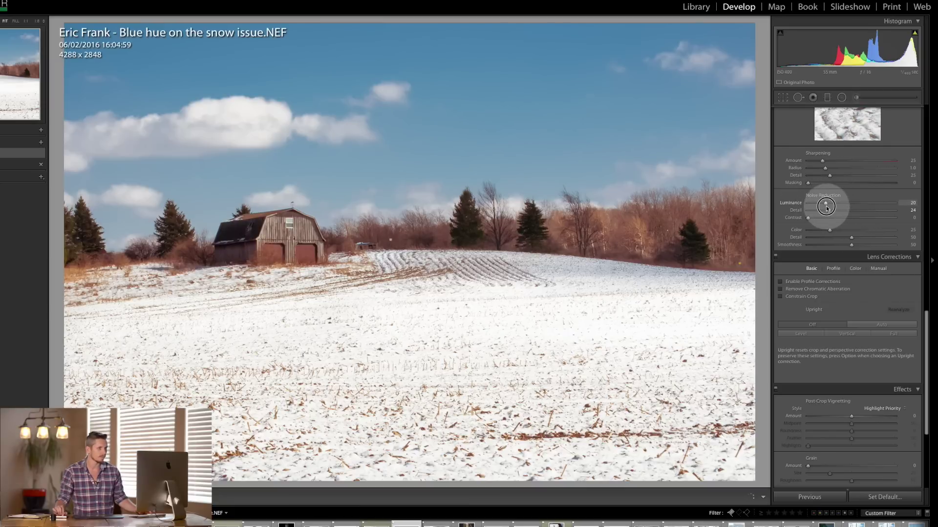
Try luminance noise reduction at 90 in the grayscale preview zoomed in on the barn, and reduce it to 17.
{"action": "key", "text": "alt"}
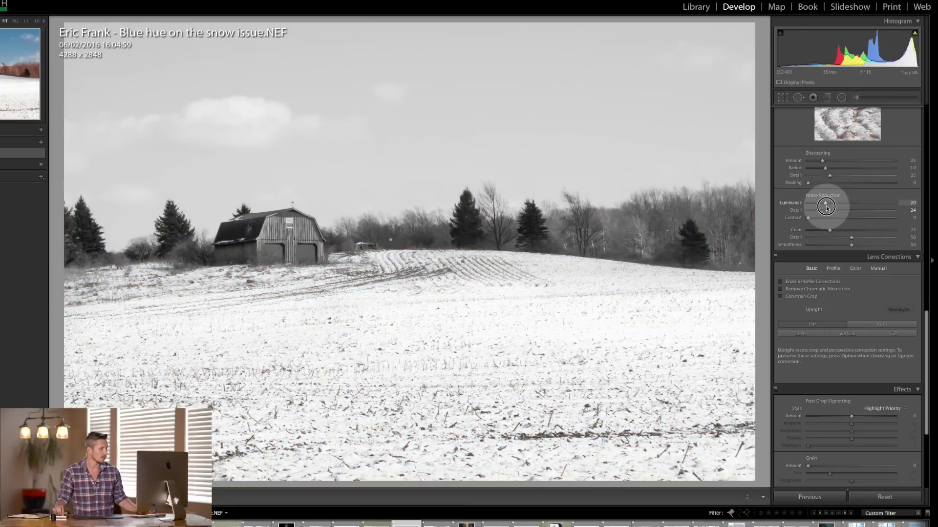
{"action": "left_click_drag", "start_coordinate": [826, 207], "coordinate": [887, 205]}
{"action": "key", "text": "alt"}
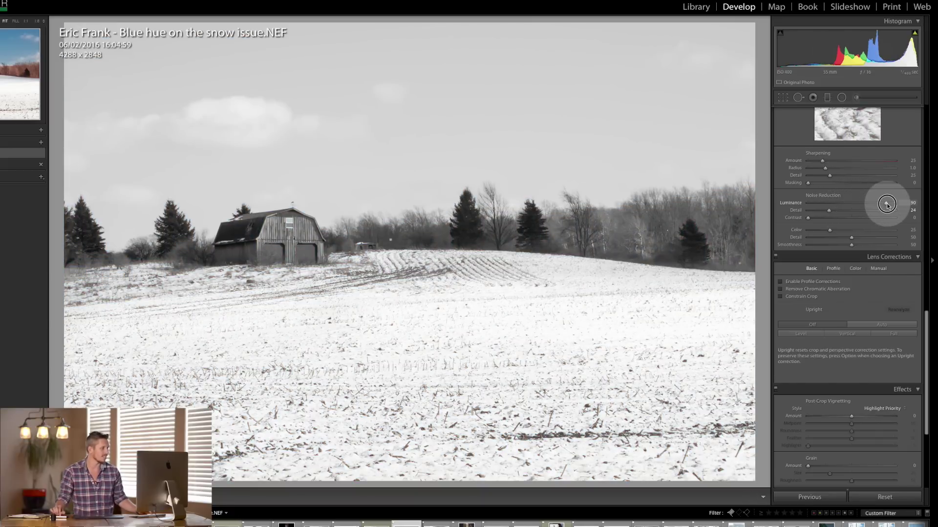
{"action": "left_click", "coordinate": [250, 222]}
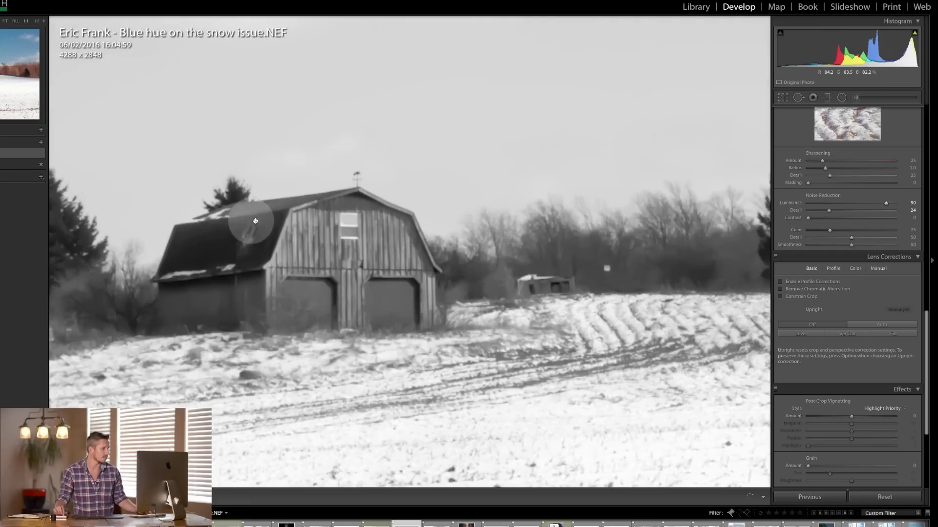
{"action": "left_click", "coordinate": [883, 200]}
{"action": "key", "text": "alt"}
{"action": "left_click_drag", "start_coordinate": [885, 204], "coordinate": [812, 202]}
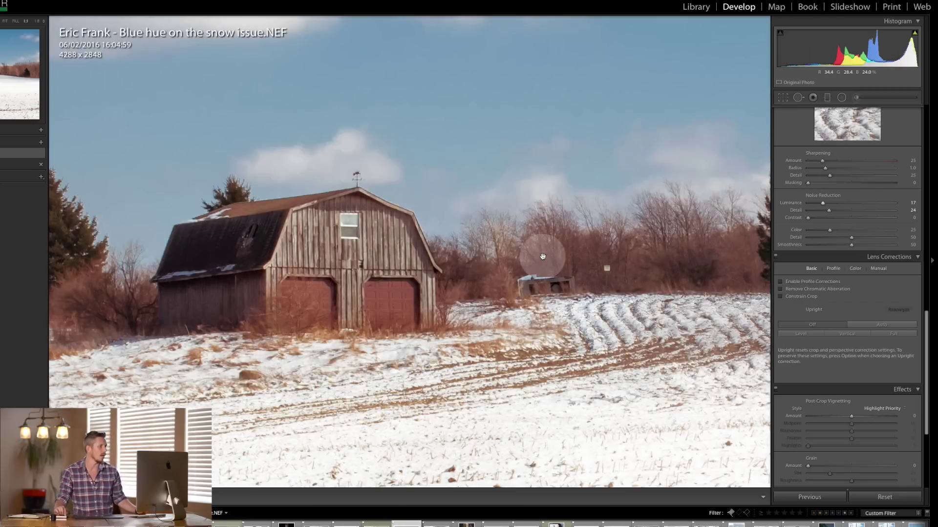
Zoom out to the whole photo and show its unedited before version for comparison.
{"action": "left_click", "coordinate": [541, 254]}
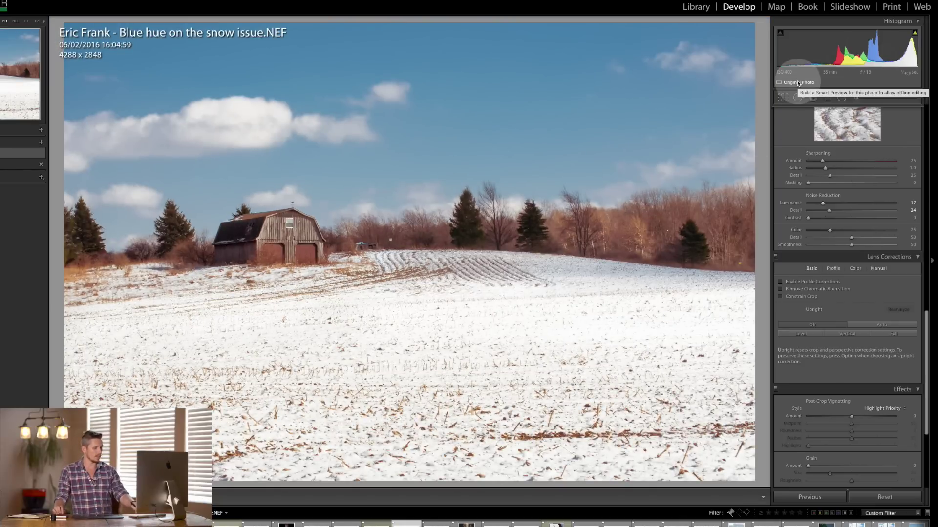
{"action": "key", "text": "backslash"}
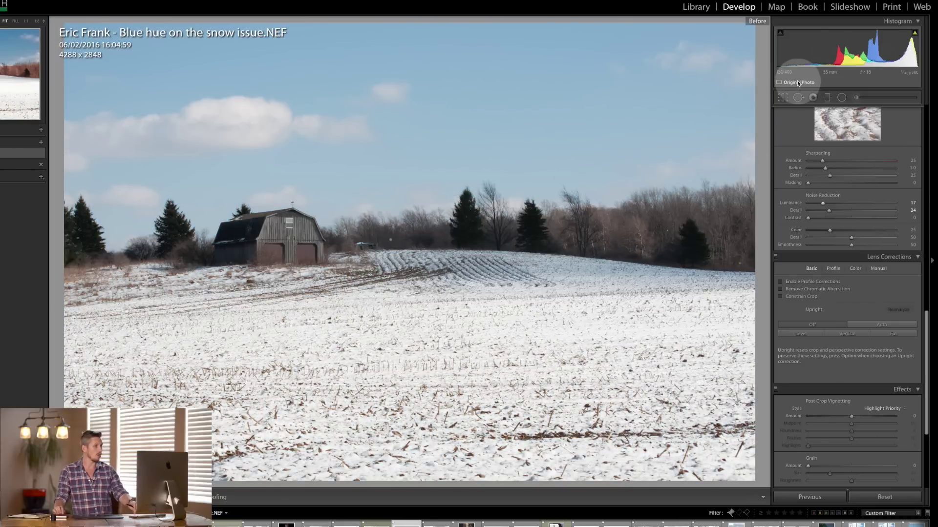
Return to the edited version and crop away the lower strip of the snowy field, leaving the photo at 4288 x 2129.
{"action": "key", "text": "backslash"}
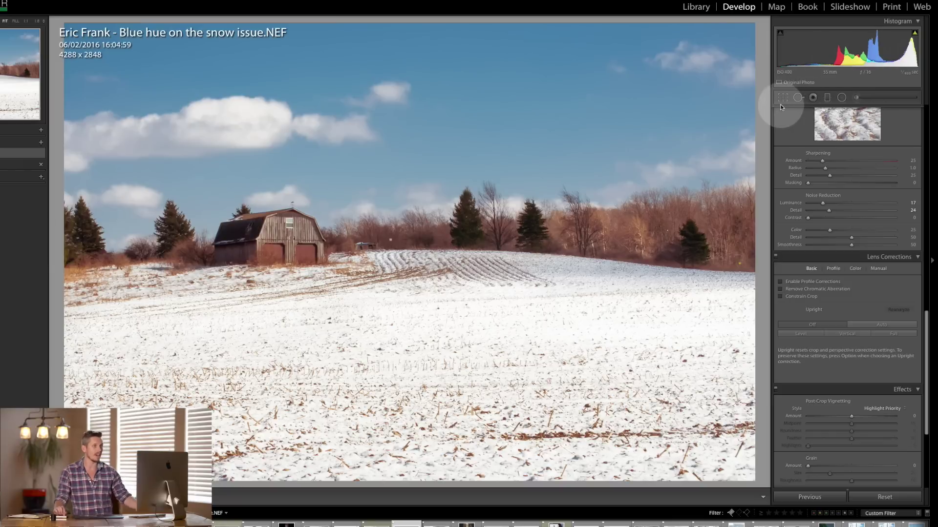
{"action": "left_click", "coordinate": [781, 101]}
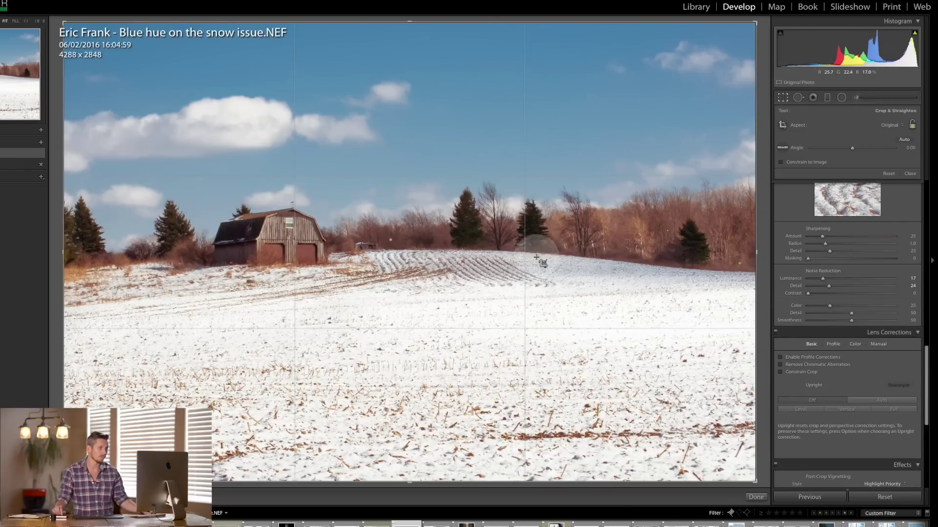
{"action": "left_click_drag", "start_coordinate": [364, 479], "coordinate": [370, 422]}
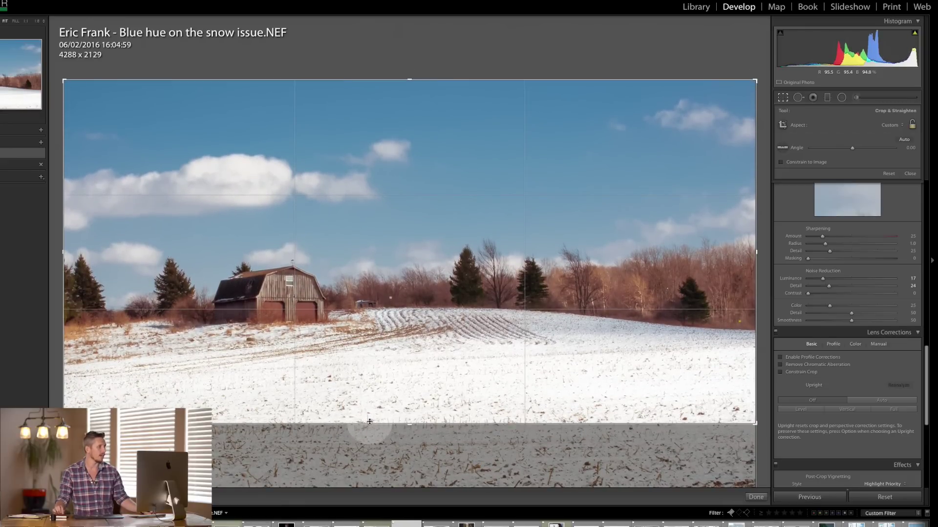
{"action": "key", "text": "Return"}
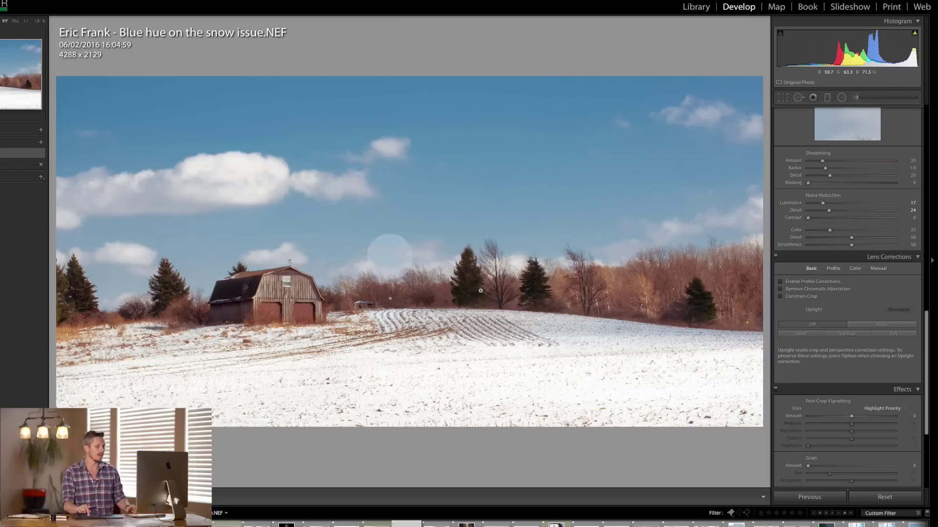
Compare the cropped edit with the unedited before version, ending on the edited photo.
{"action": "key", "text": "backslash"}
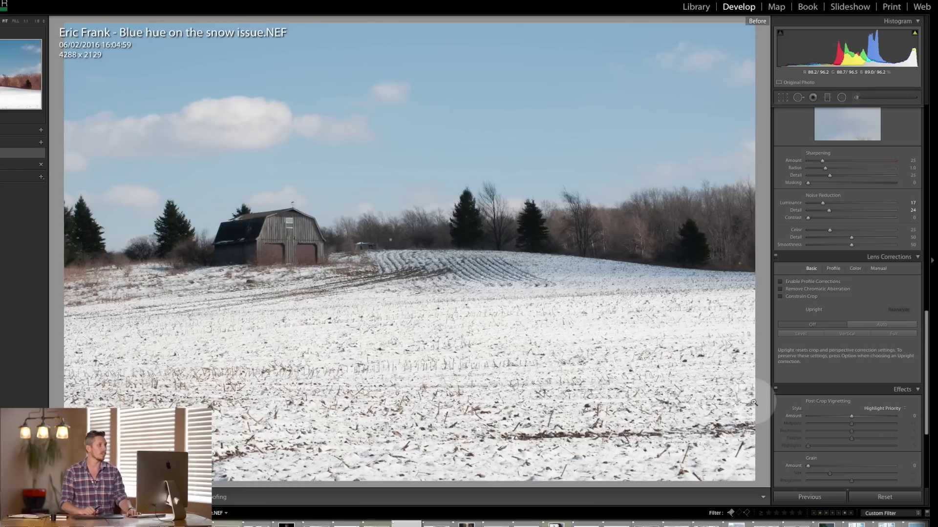
{"action": "key", "text": "backslash"}
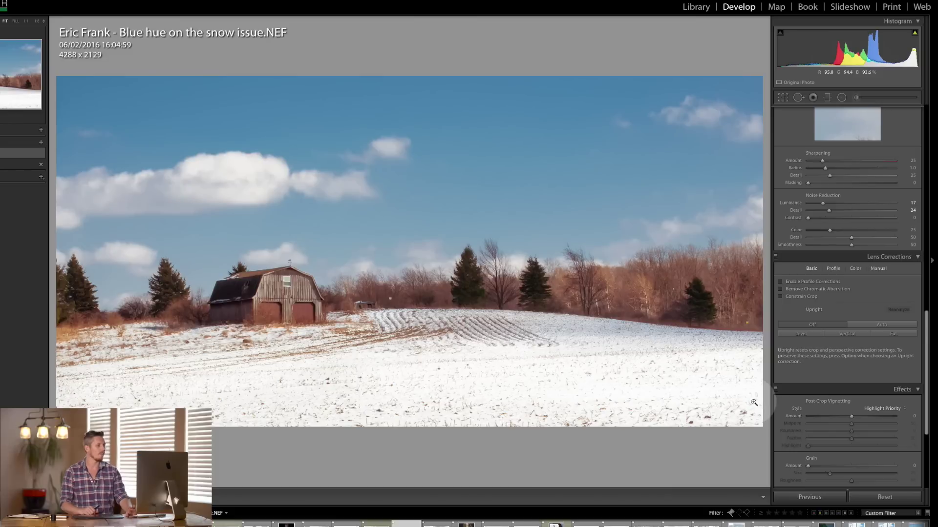